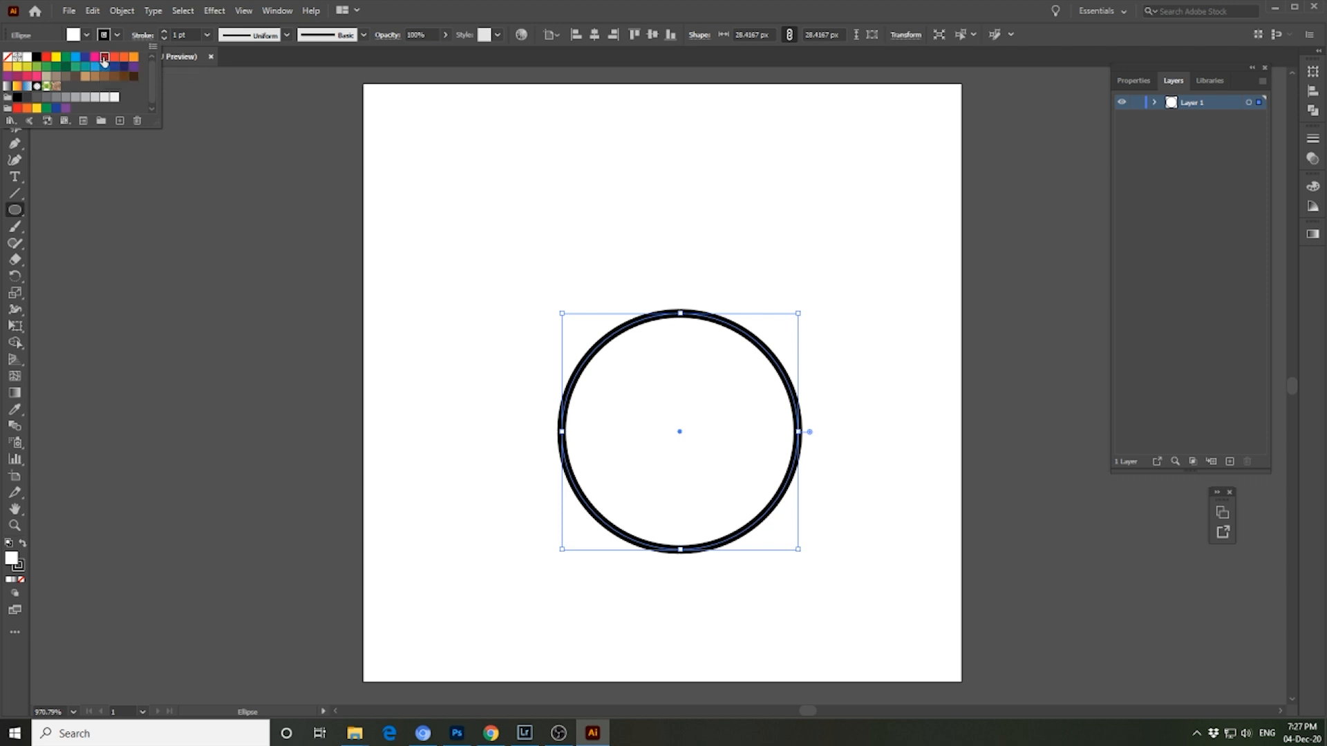
- Fill the circle with red and remove its stroke
left_click(104, 60)
left_click(108, 40)
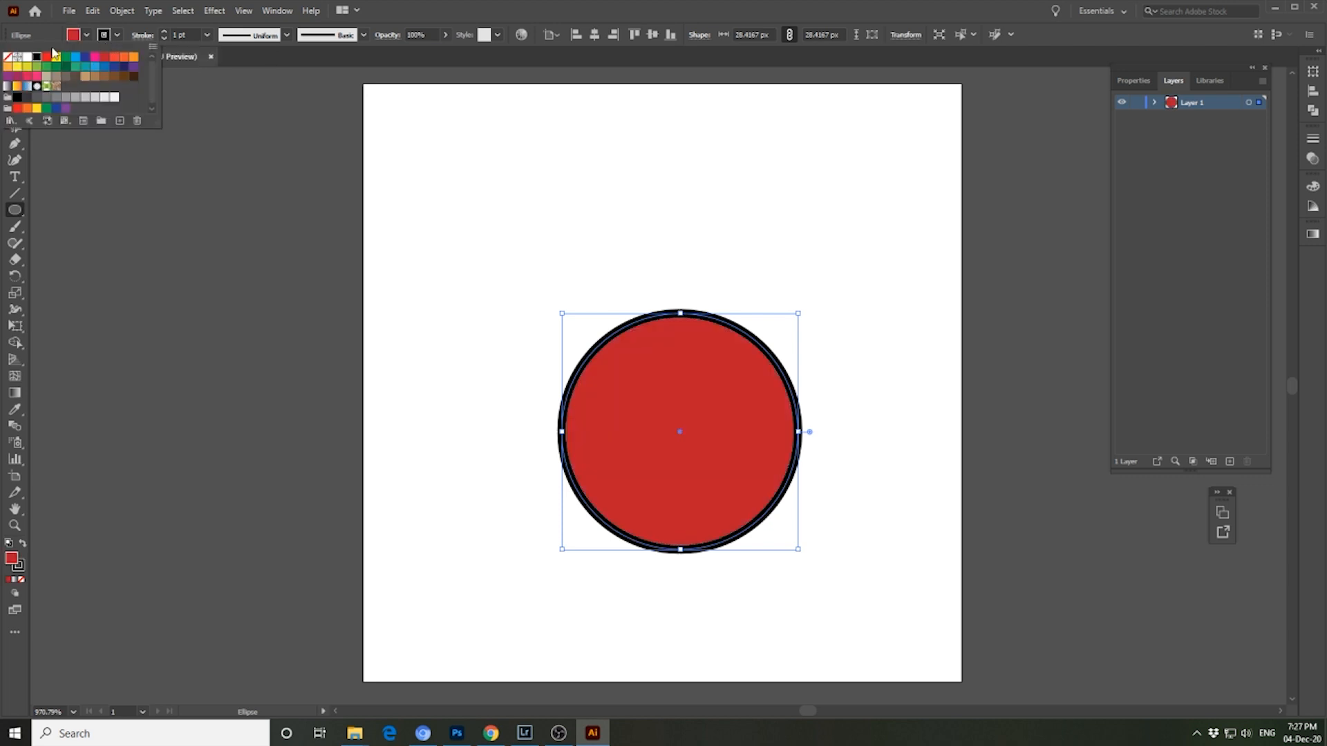
left_click(7, 57)
- Move the red circle up to the middle of the artboard
left_click_drag(649, 375, 627, 320)
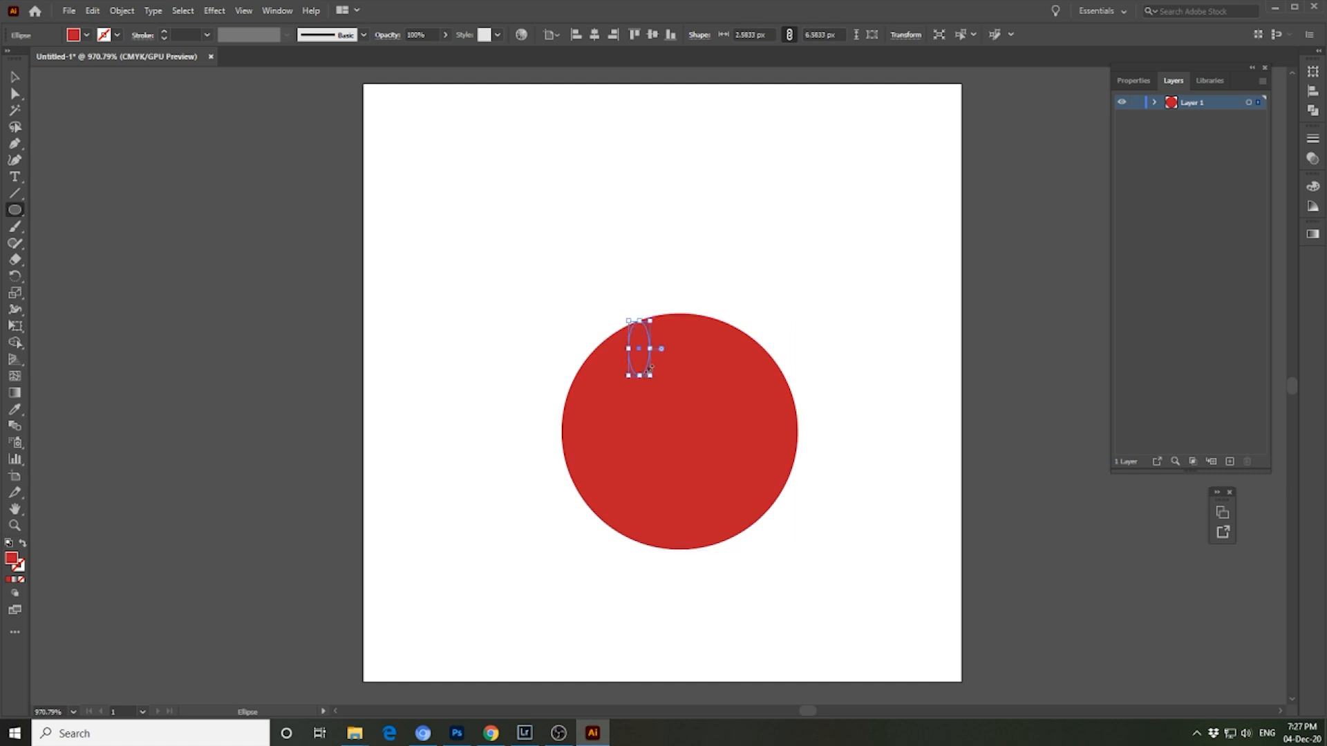
key("Delete")
left_click(23, 77)
left_click_drag(675, 423, 658, 353)
left_click(822, 351)
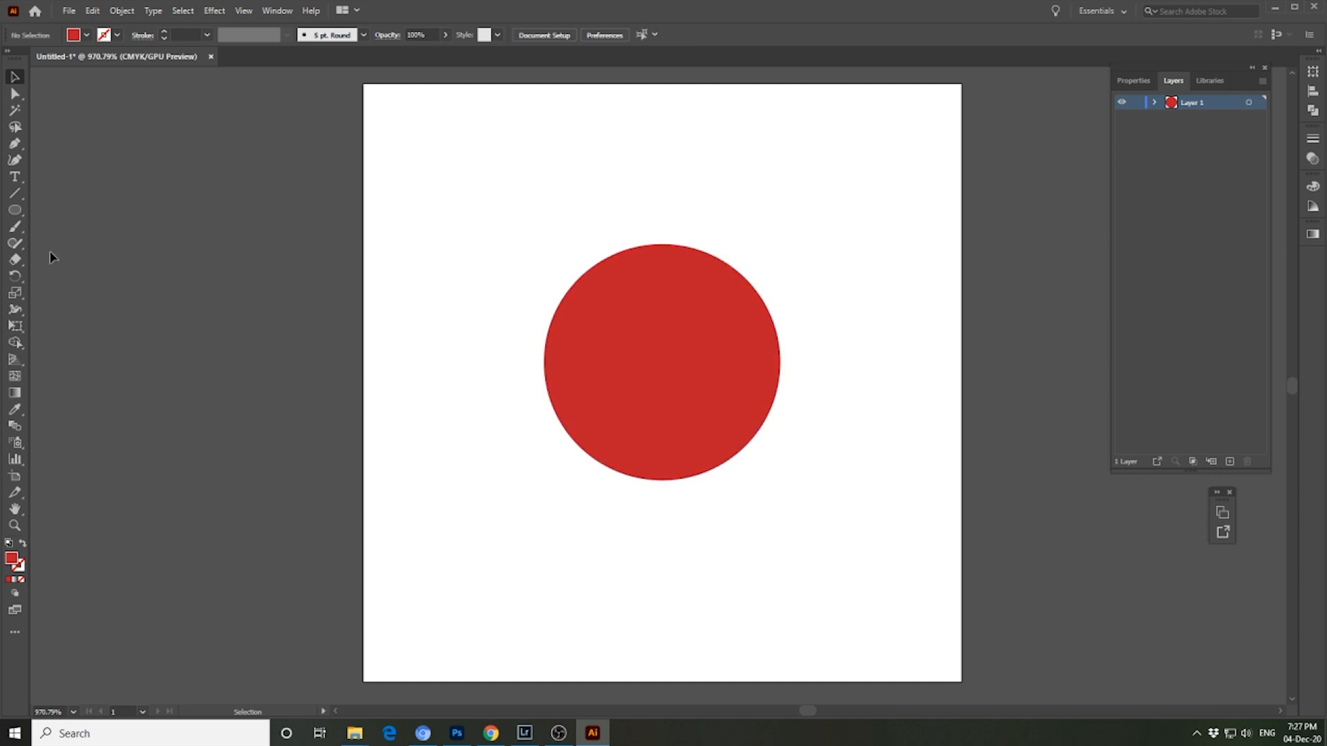
- Cut the circle into three horizontal bands with two wavy strokes of the Knife tool
mouse_move(15, 261)
left_mouse_down()
mouse_move(48, 263)
mouse_move(59, 293)
left_mouse_up()
mouse_move(621, 315)
left_mouse_down()
mouse_move(581, 311)
mouse_move(697, 343)
mouse_move(807, 305)
left_mouse_up()
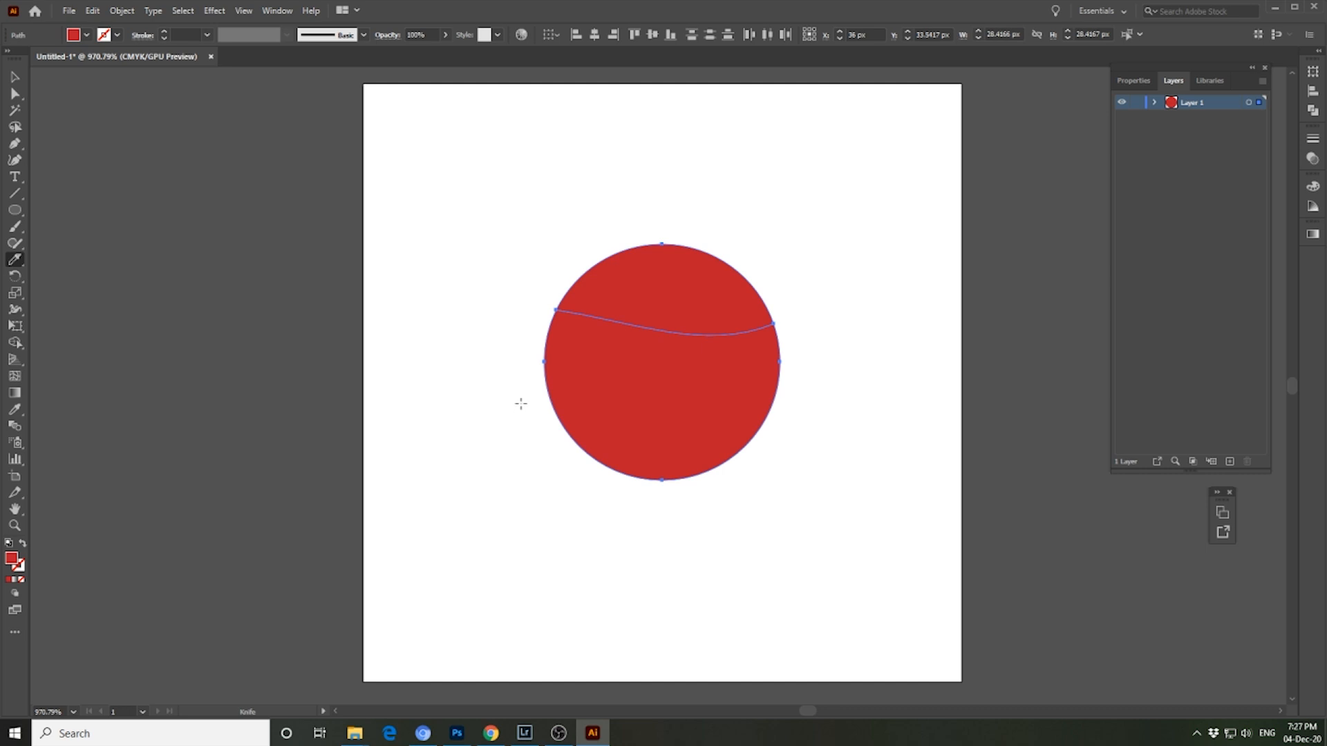
mouse_move(619, 405)
left_mouse_down()
mouse_move(733, 445)
mouse_move(785, 448)
mouse_move(799, 419)
left_mouse_up()
key("ctrl+z")
mouse_move(633, 399)
left_mouse_down()
mouse_move(732, 418)
mouse_move(781, 403)
left_mouse_up()
left_click(15, 77)
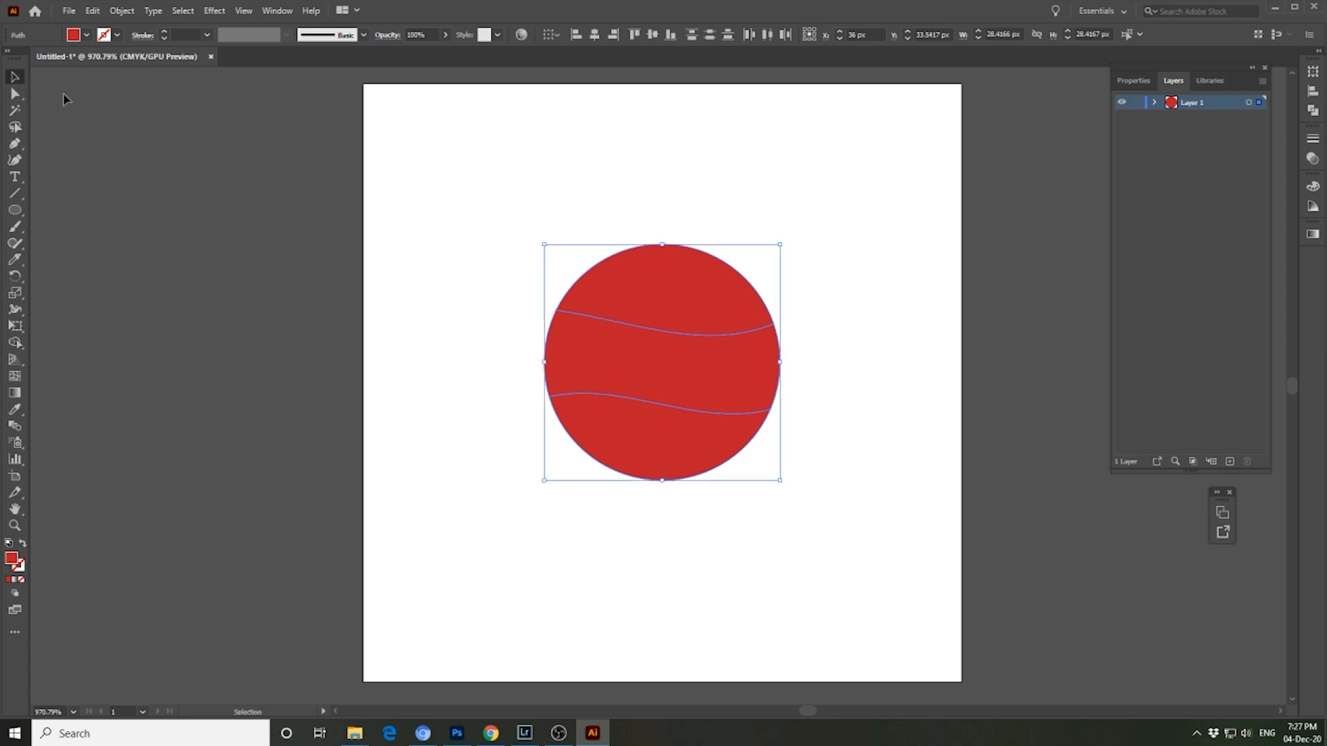
- Nudge the upper band up and the lower band down to leave a narrow gap on each side of the middle band
double_click(660, 283)
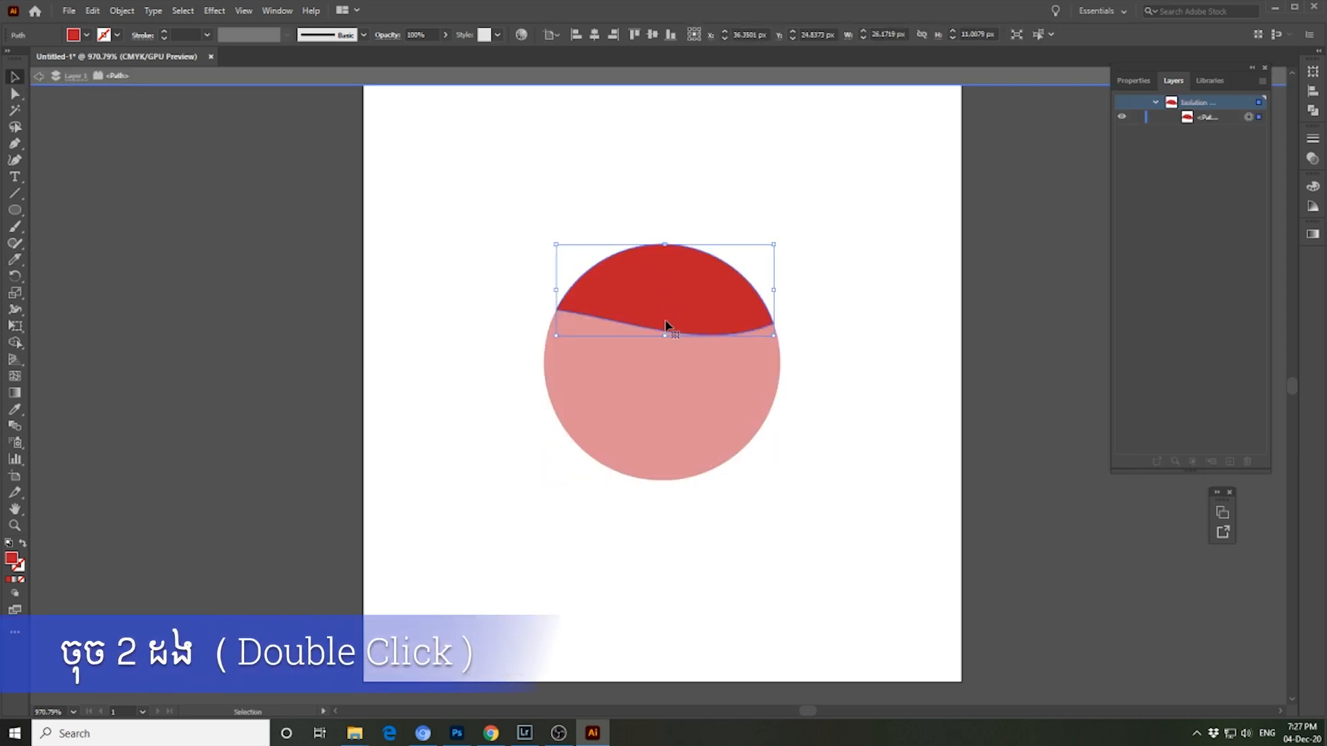
key("Up")
left_click(844, 405)
double_click(709, 380)
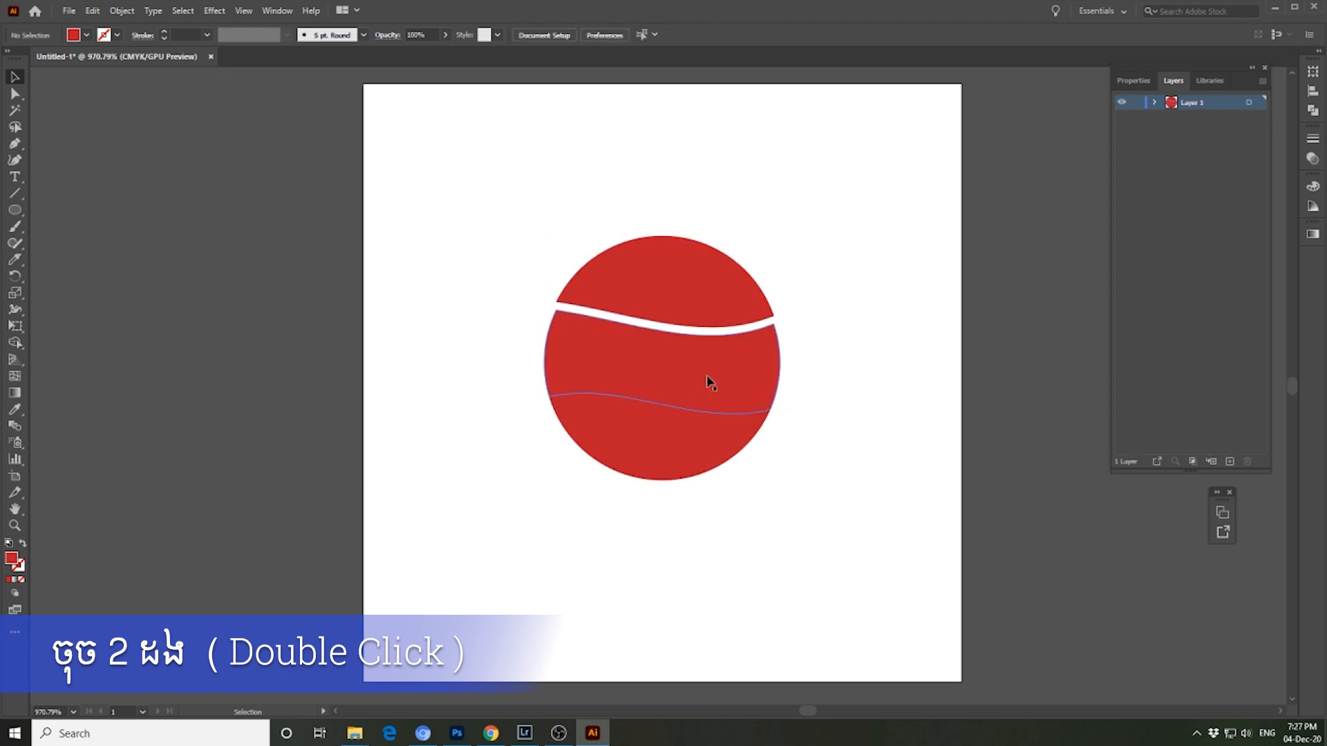
double_click(688, 424)
key("Down")
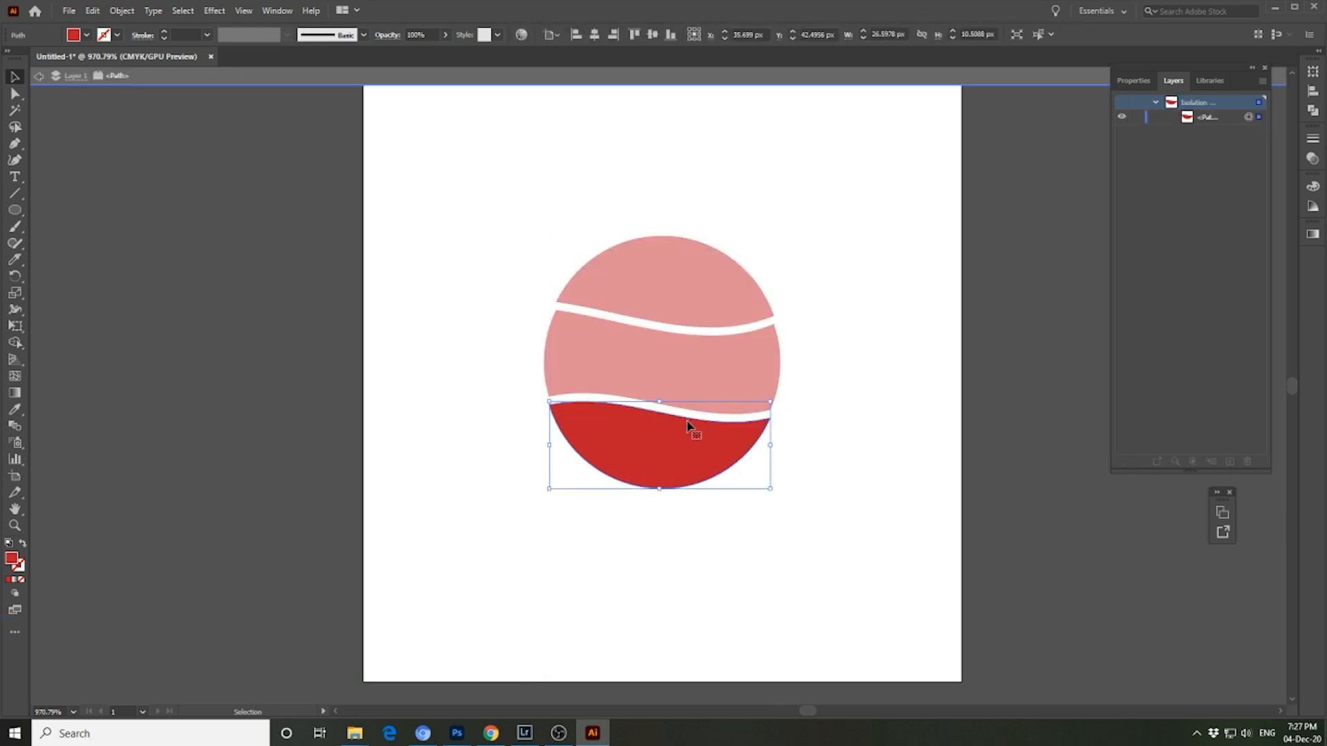
double_click(825, 401)
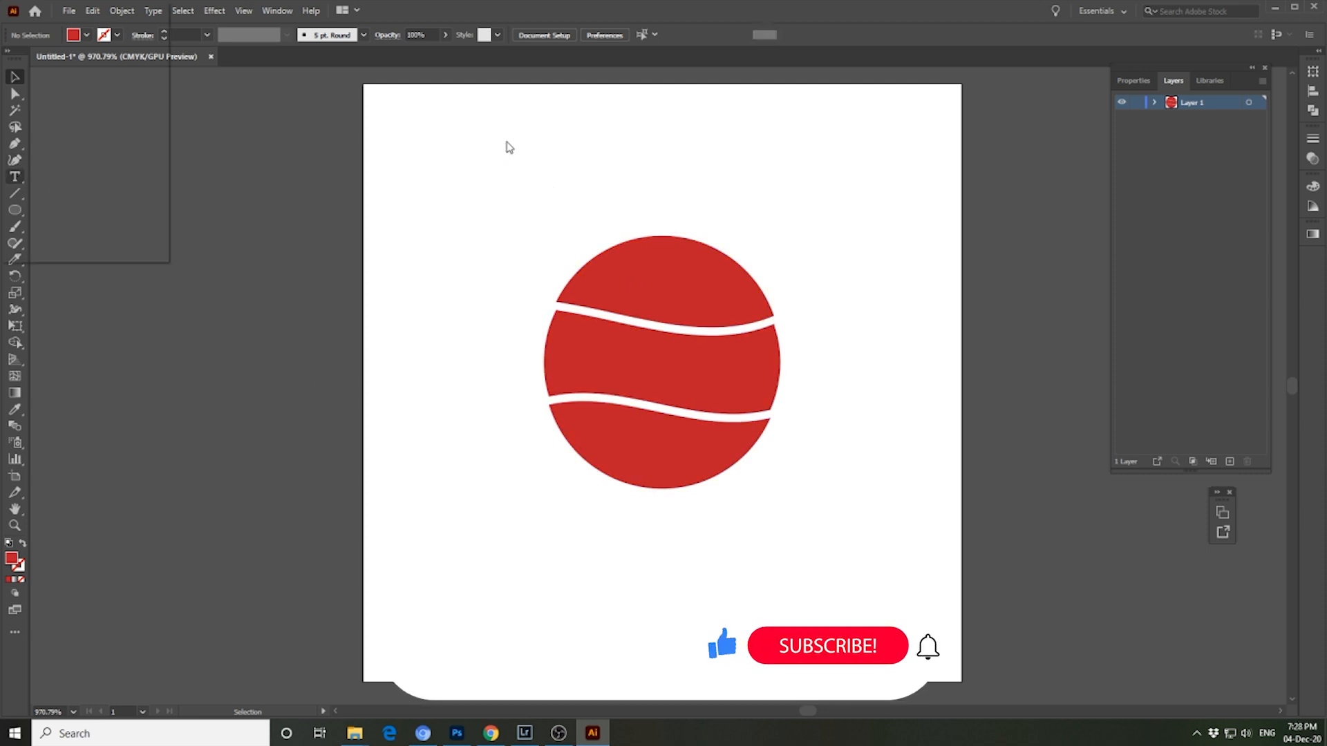
- Add the text LIKE above the circle
left_click(508, 141)
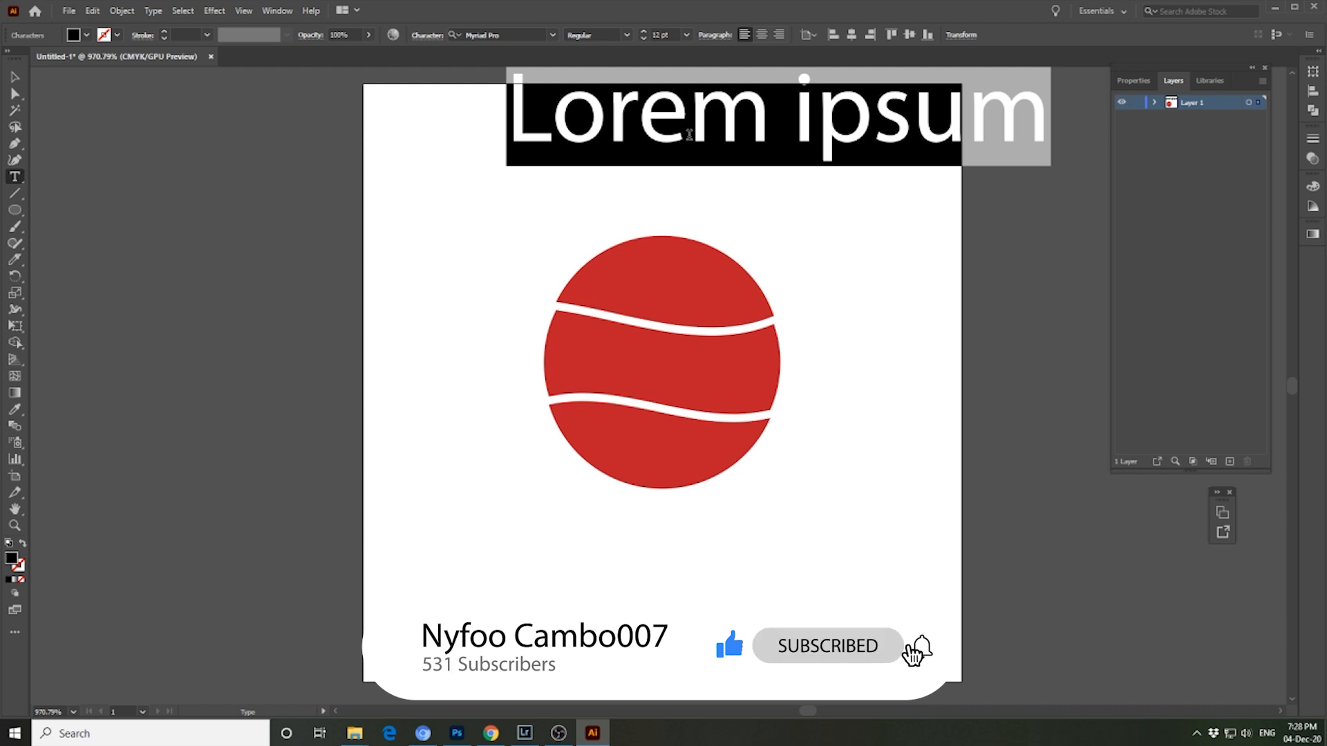
type("L")
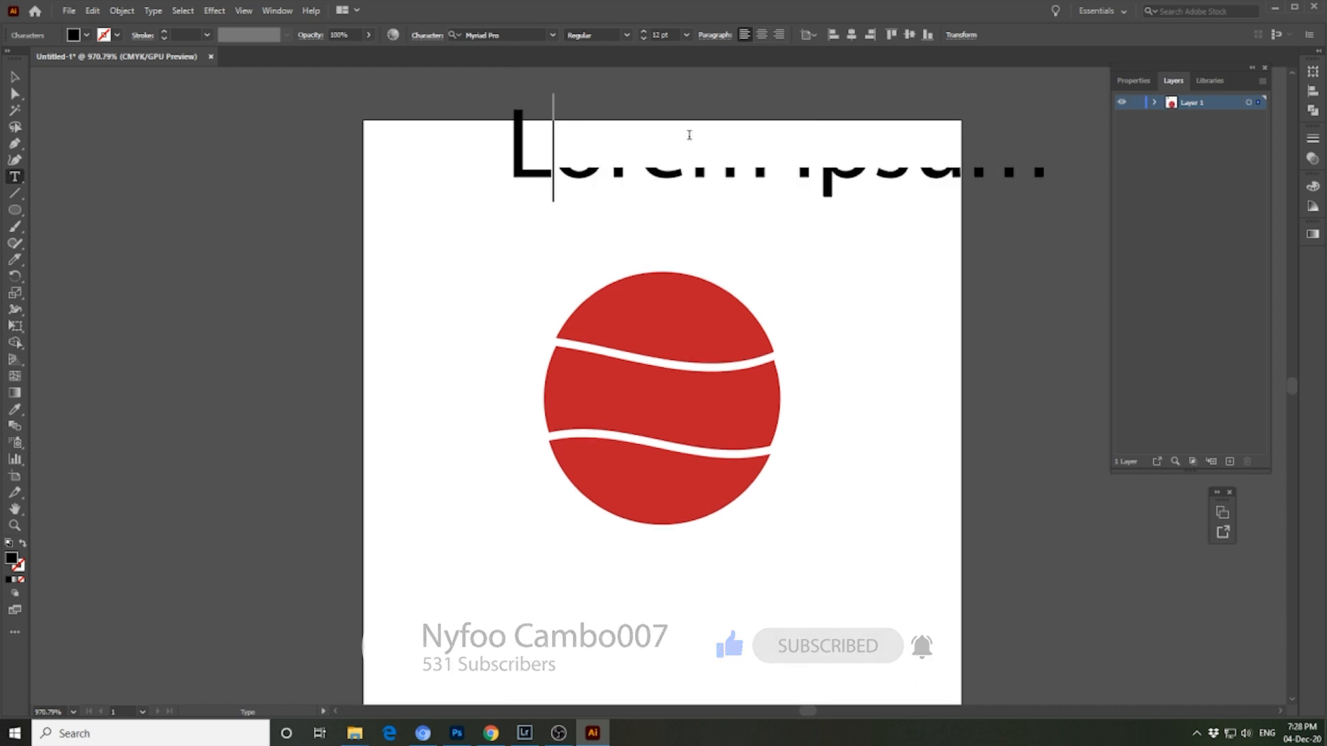
type("IKE")
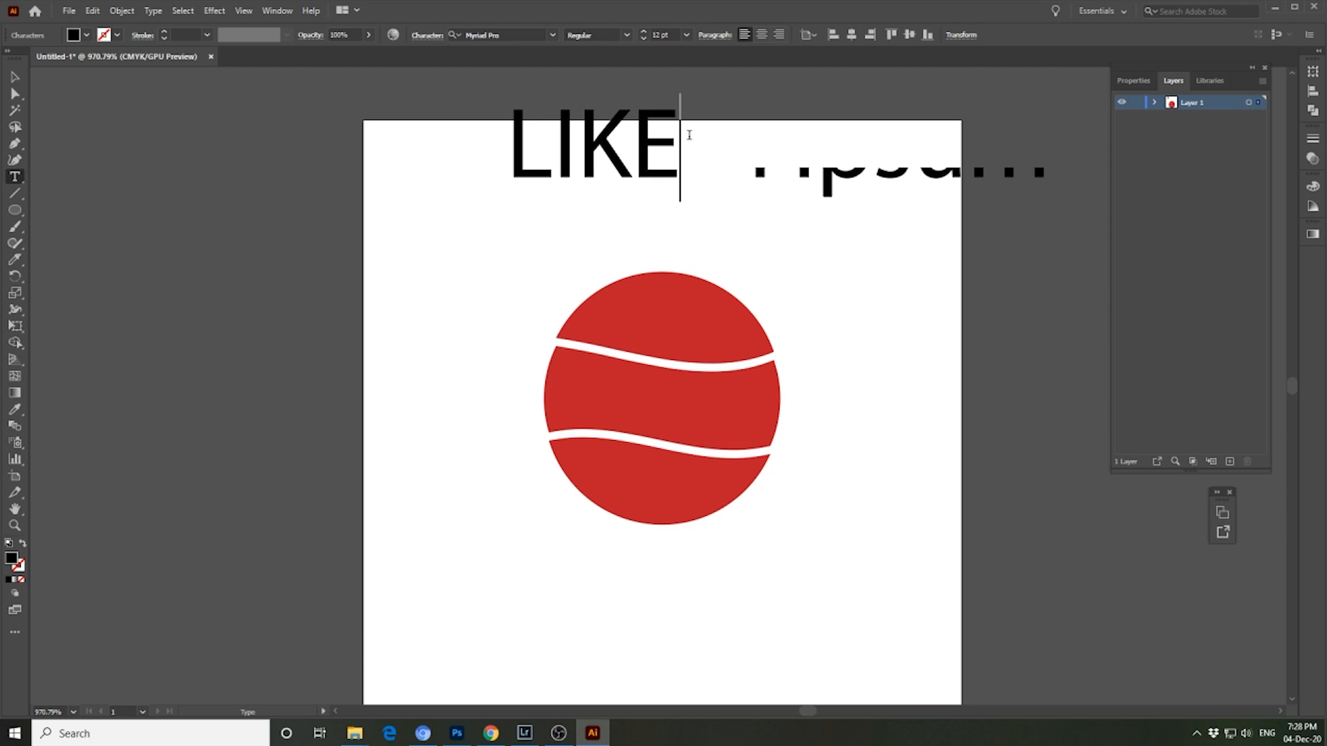
key("Escape")
- Set the font of the LIKE text to Berlin Sans FB Demi Bold
left_click_drag(687, 139, 401, 114)
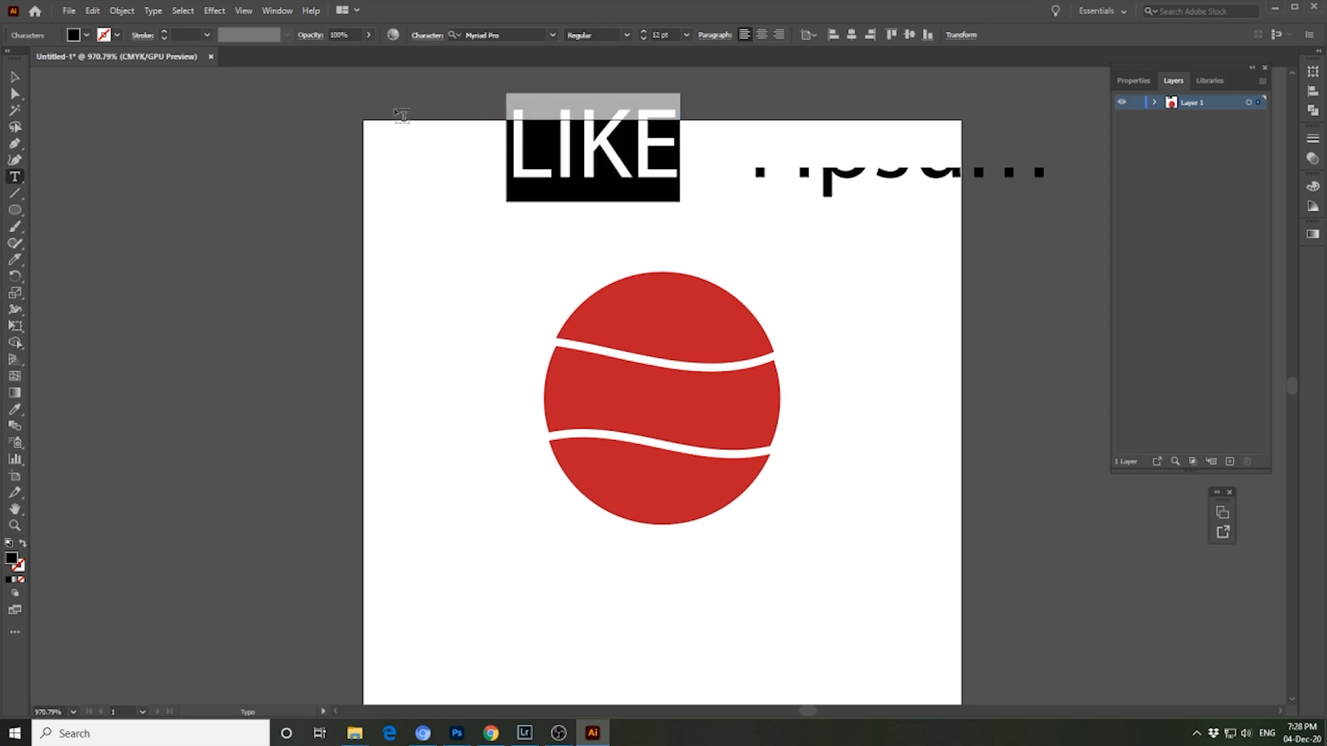
left_click(551, 35)
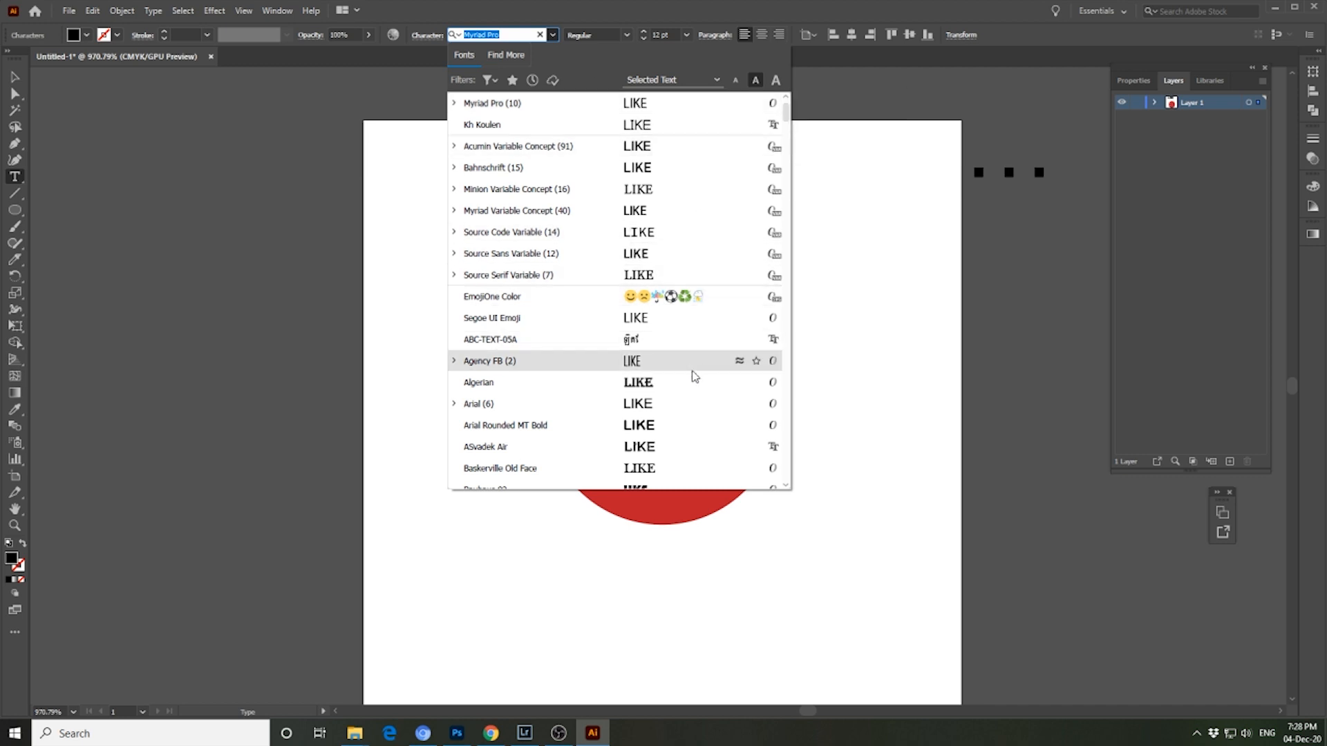
scroll(681, 411, "down", 2)
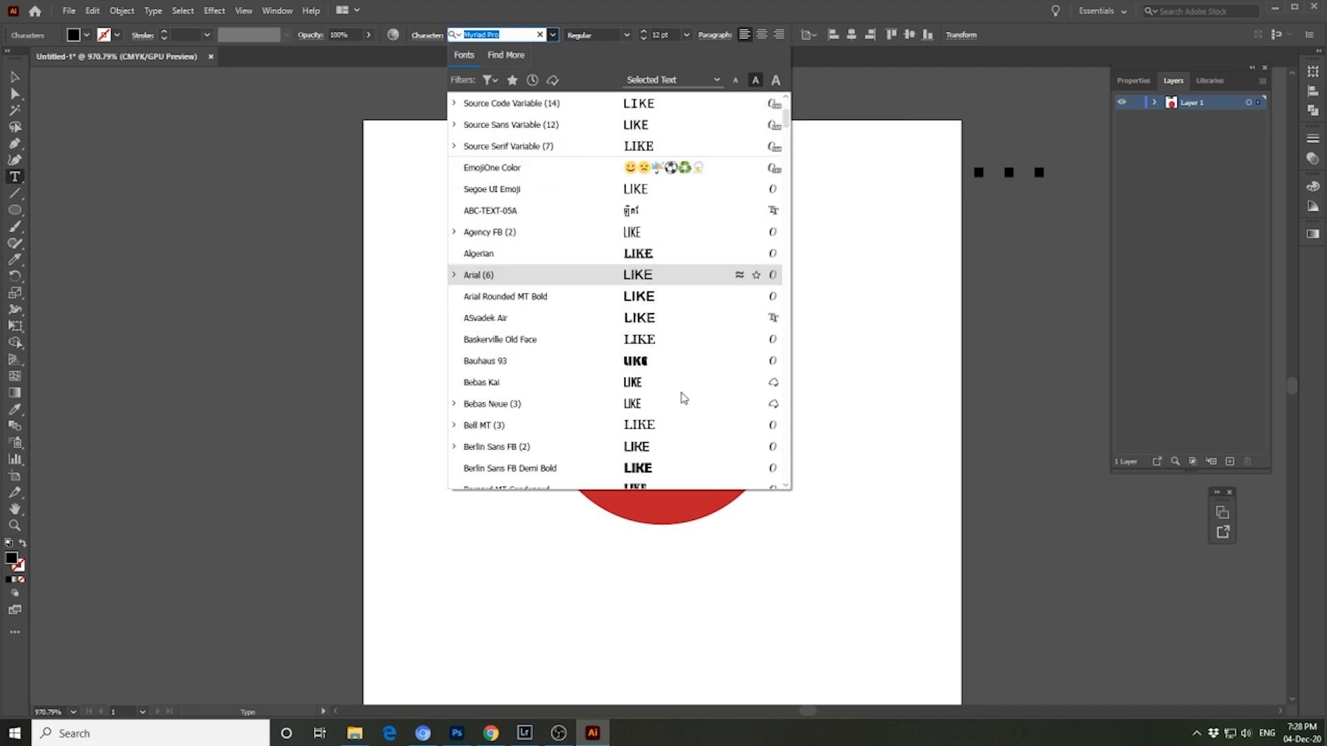
left_click(640, 470)
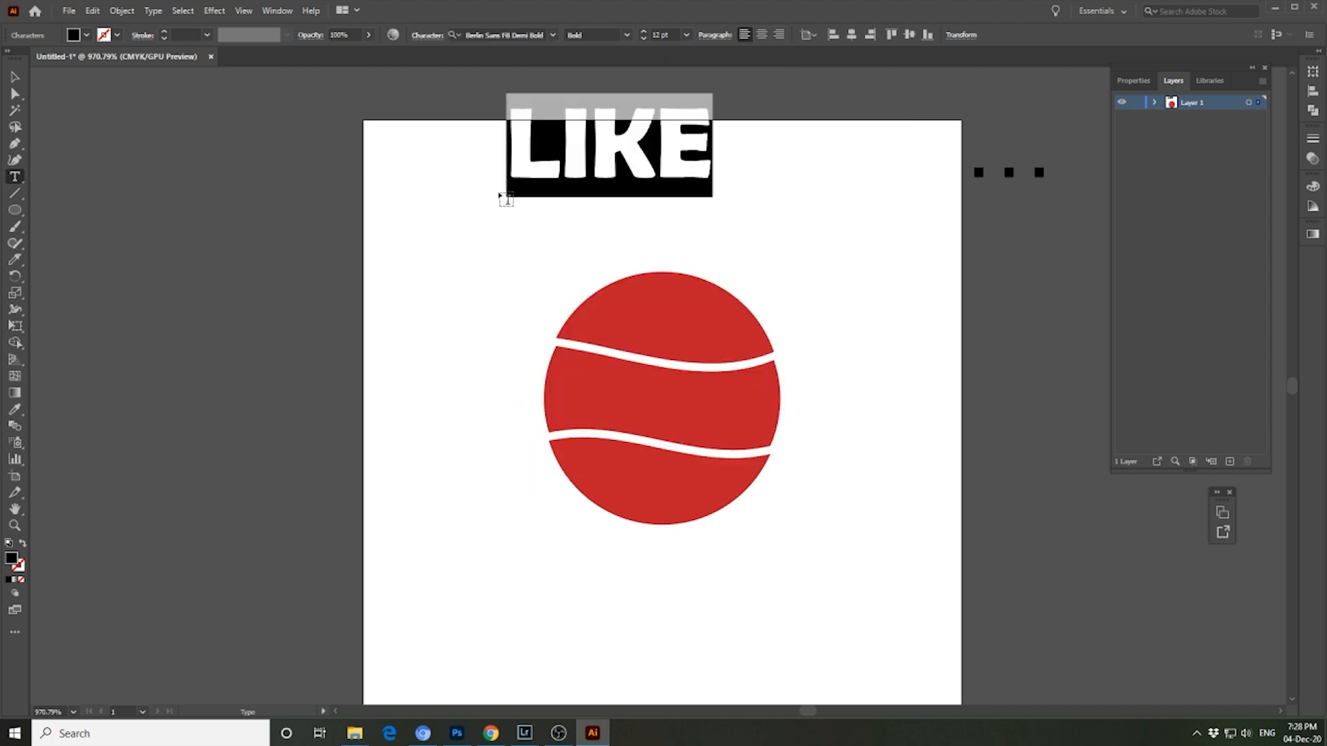
- Shift the LIKE text within the upper artboard and place two copies of it side by side below the original
key("Escape")
left_click_drag(642, 168, 709, 205)
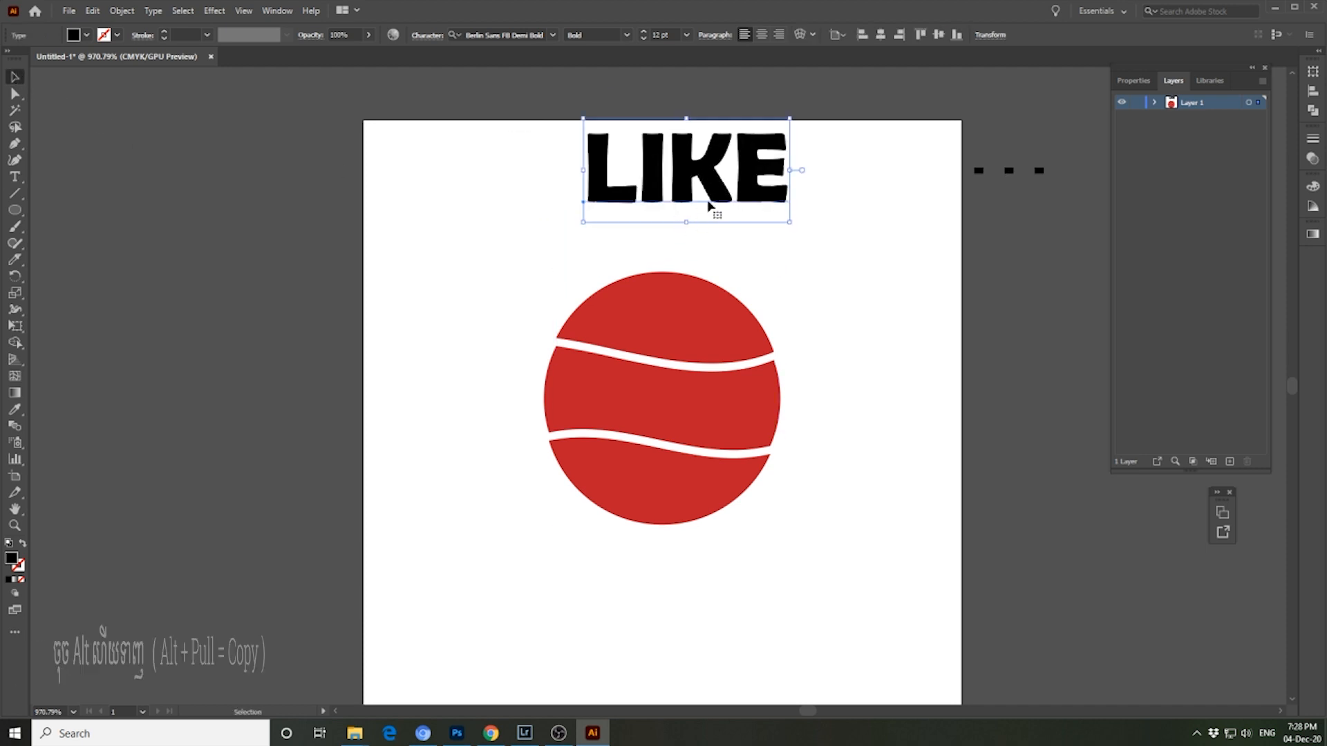
left_click_drag(715, 192, 879, 272)
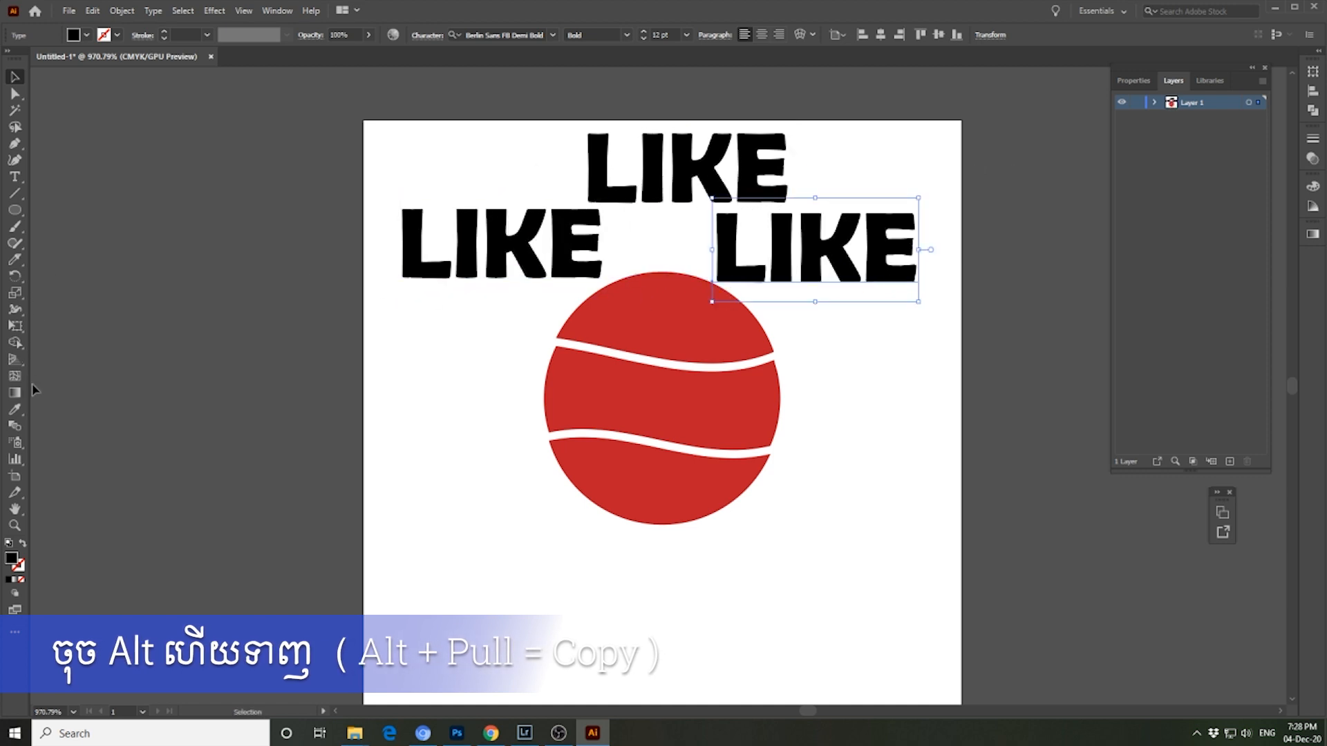
- Change the left copy of the text to LOVE and the right copy to LIFE
left_click(15, 176)
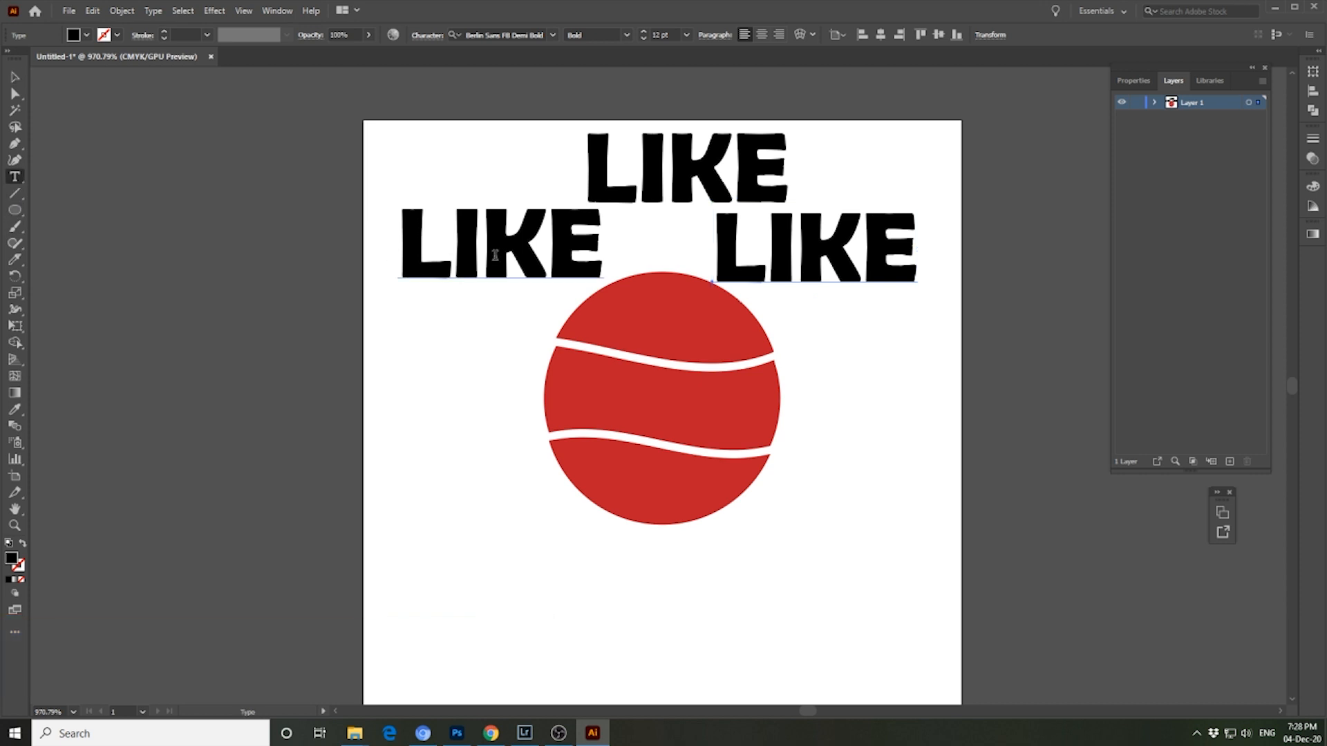
left_click(495, 256)
double_click(495, 256)
type("LOVE")
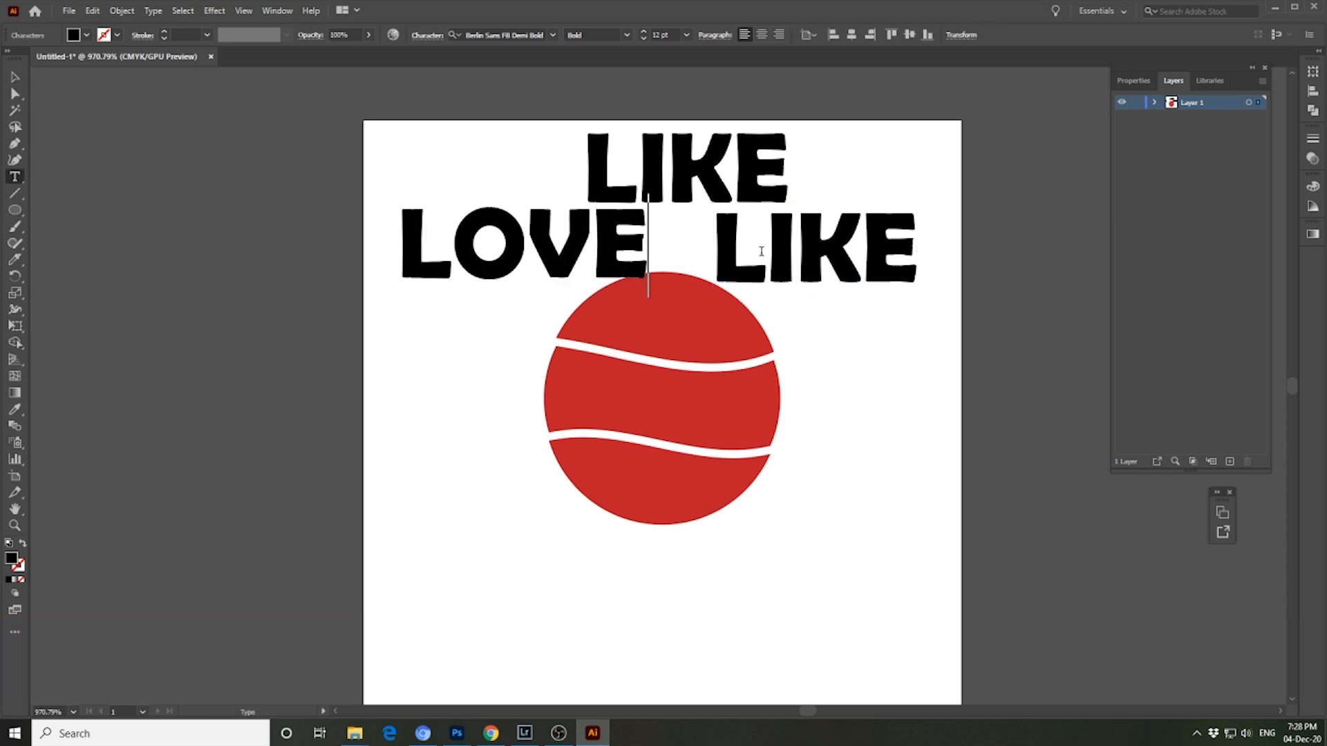
left_click(766, 249)
left_click(14, 76)
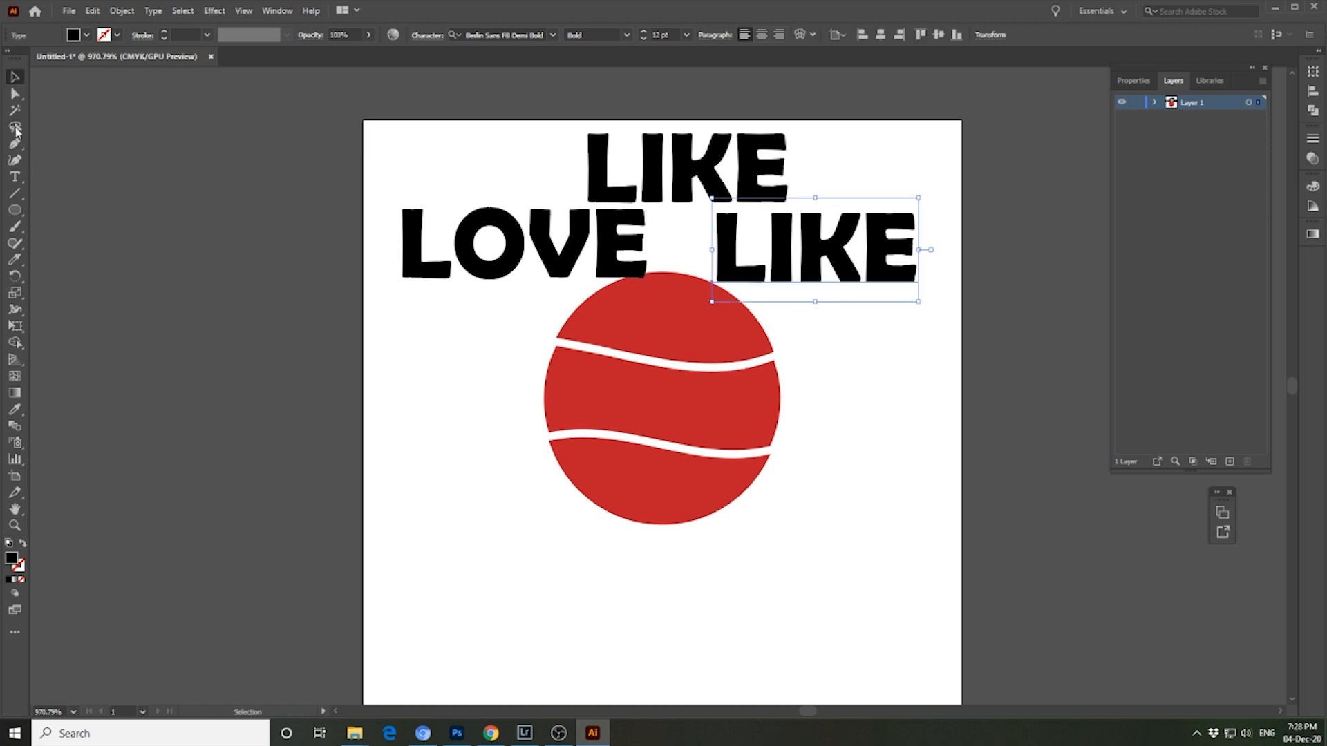
left_click(15, 177)
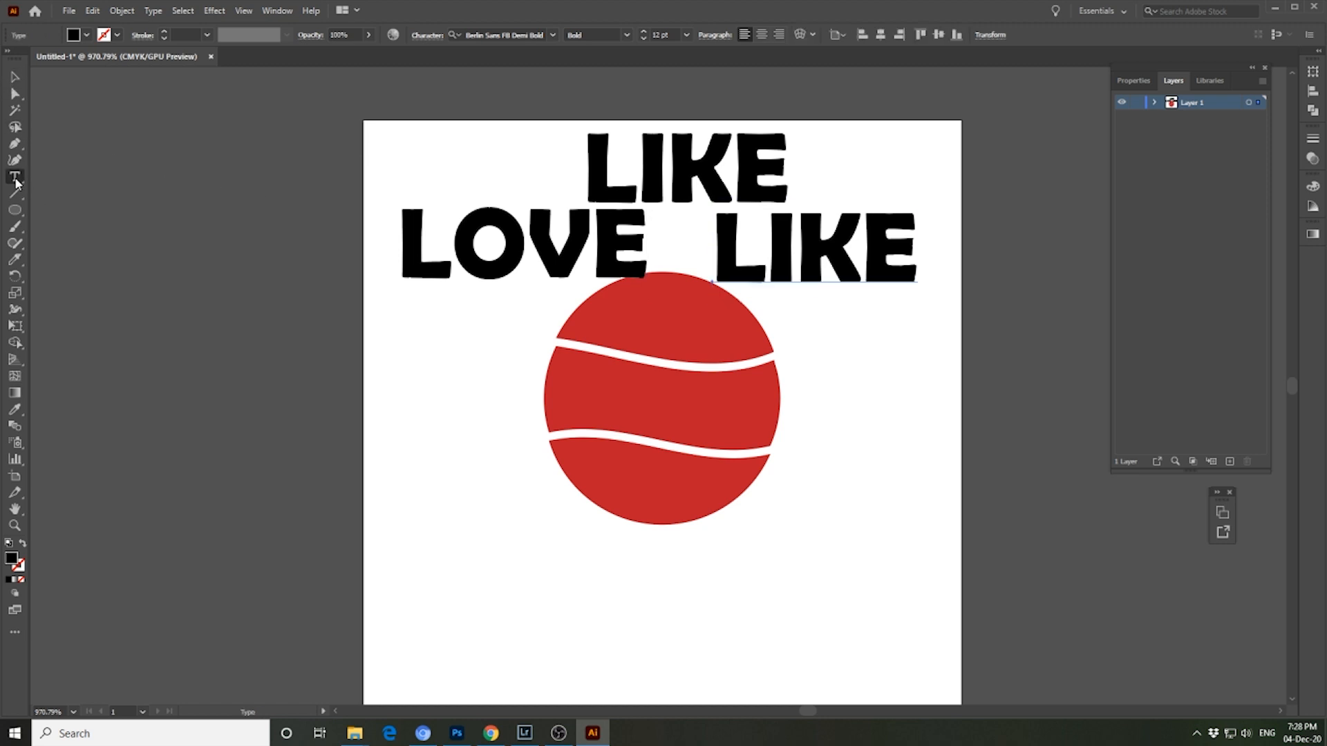
left_click(798, 240)
key("ctrl+a")
type("LI")
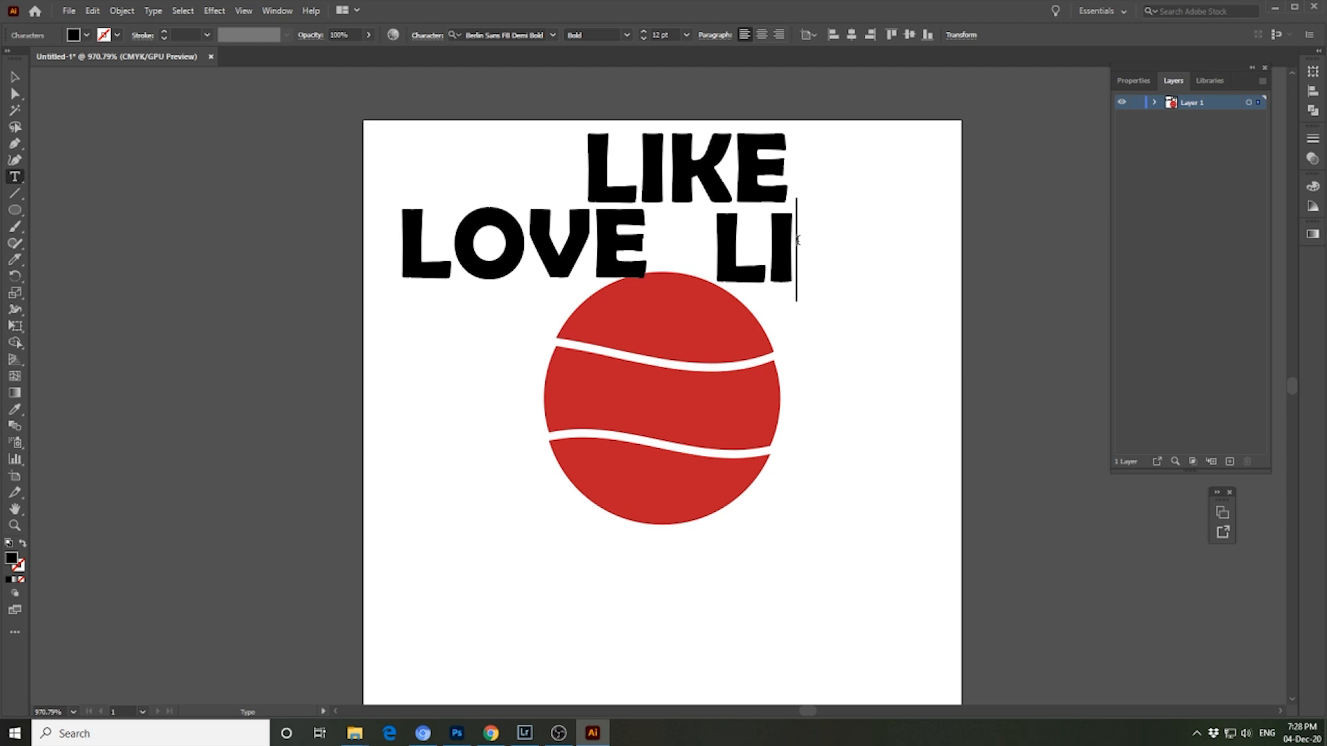
type("FE")
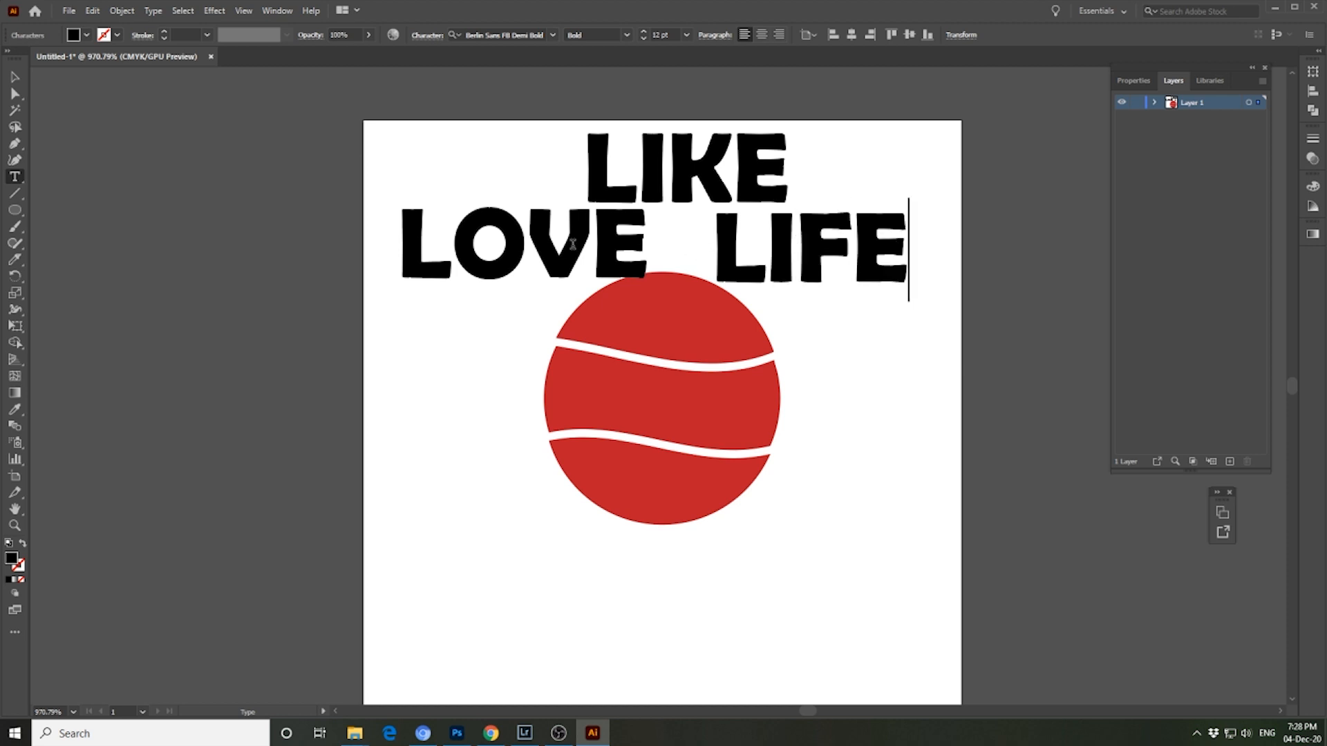
- Stack the words LIKE, LOVE and LIFE over the left side of the circle, one beside each band
left_click(16, 76)
left_click(755, 204)
left_click(677, 187)
left_click(519, 261)
left_click_drag(520, 261, 511, 407)
left_click_drag(657, 183, 535, 280)
left_click_drag(767, 257, 549, 517)
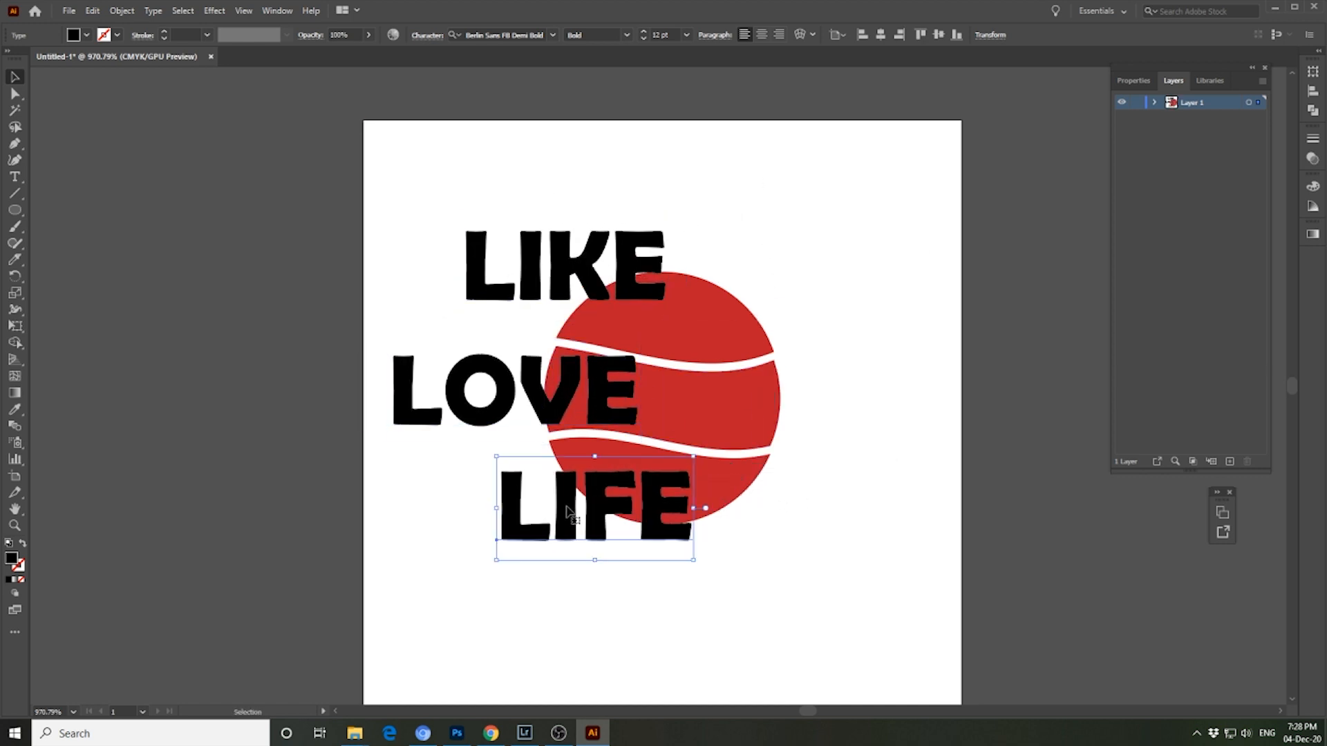
- Send the LIKE text to the back, behind the circle's bands
left_click(738, 282)
left_click(610, 279)
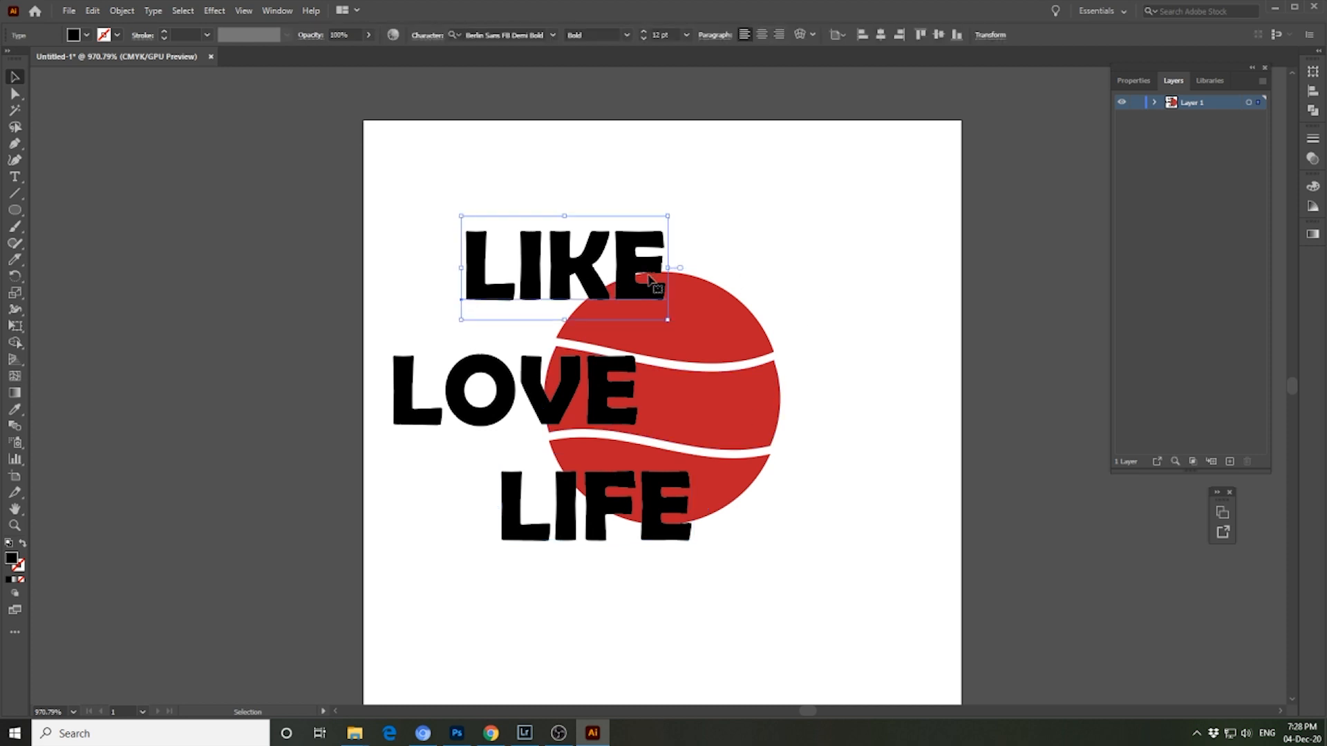
right_click(636, 261)
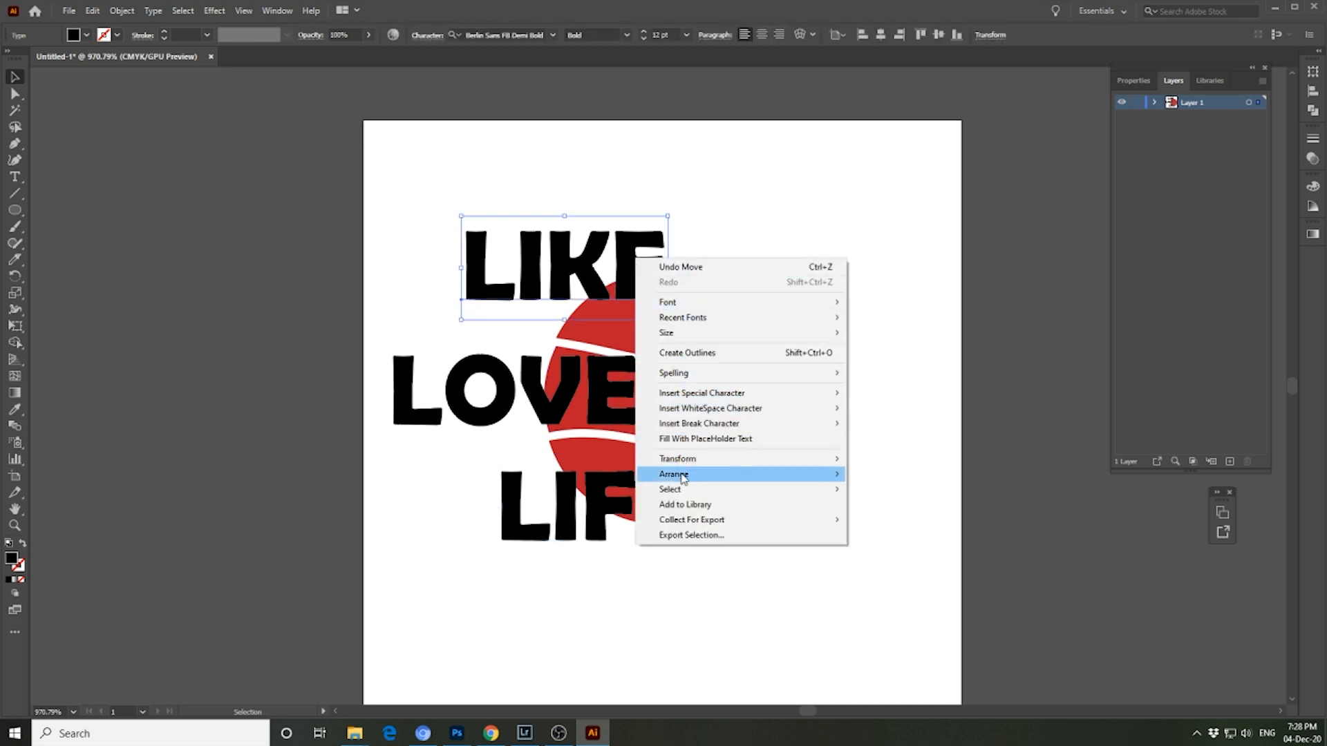
mouse_move(710, 476)
left_click(895, 520)
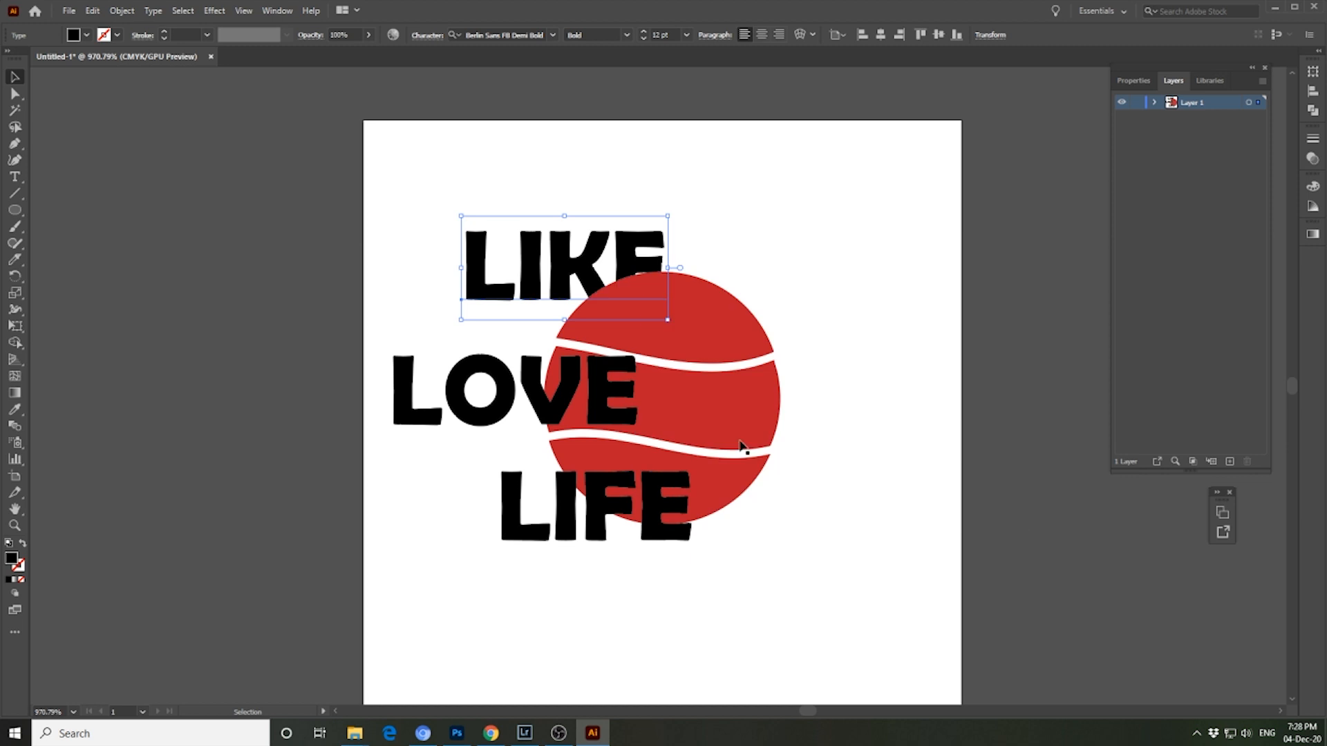
- Warp the LIKE text into the shape of the upper band with an envelope distort using the top object
left_click(706, 328, "shift")
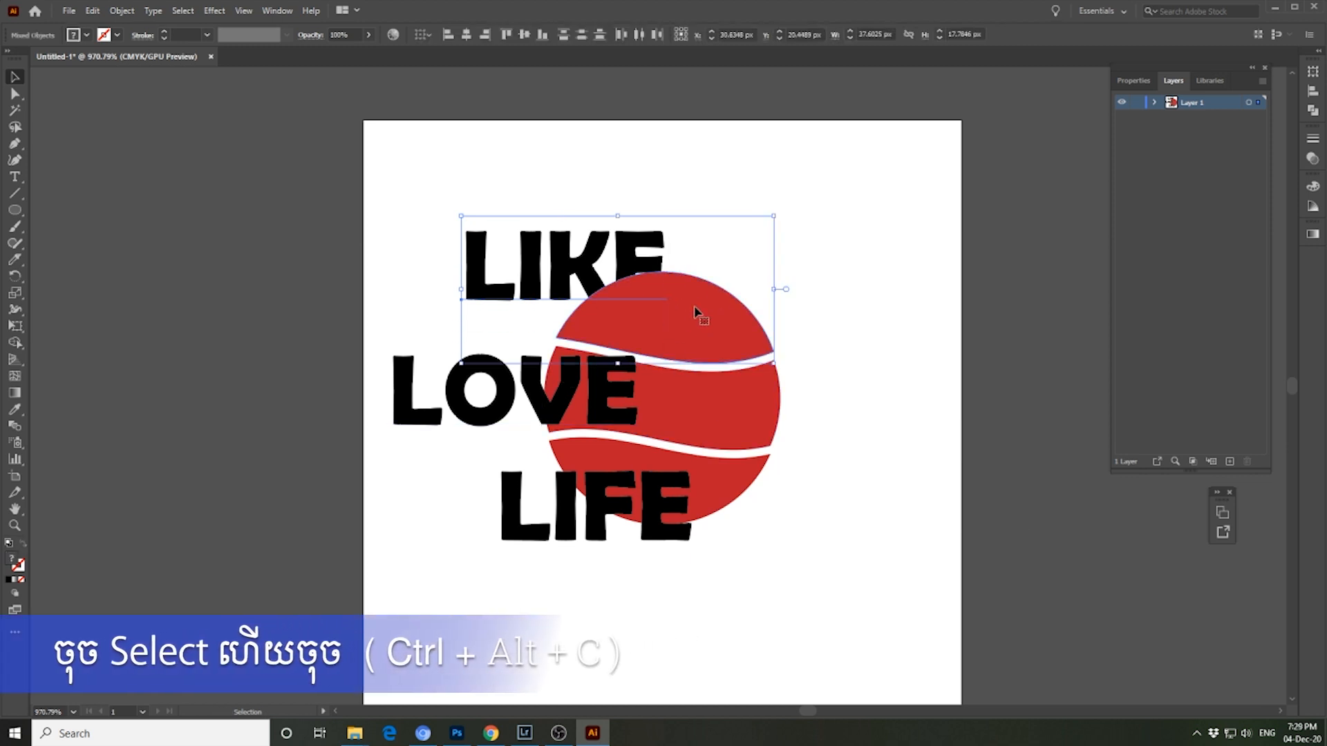
key("a")
key("ctrl+alt+c")
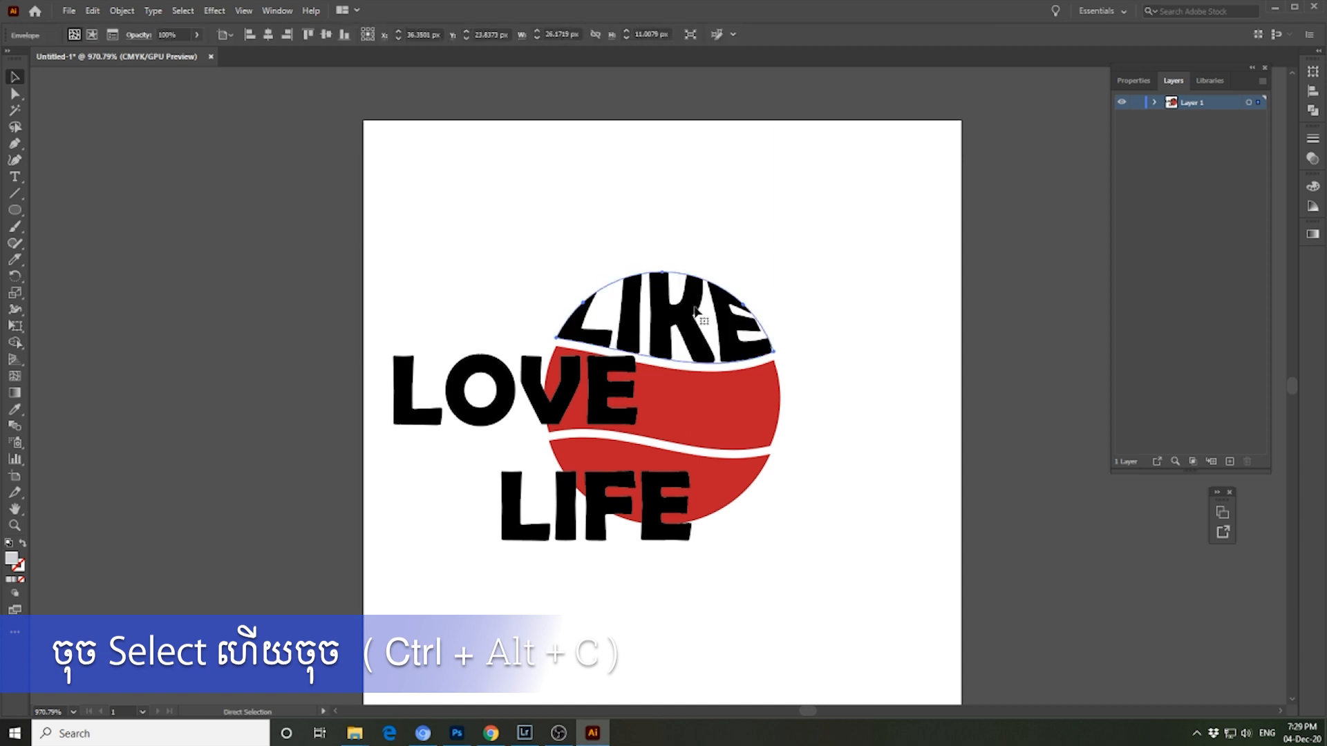
left_click(720, 214)
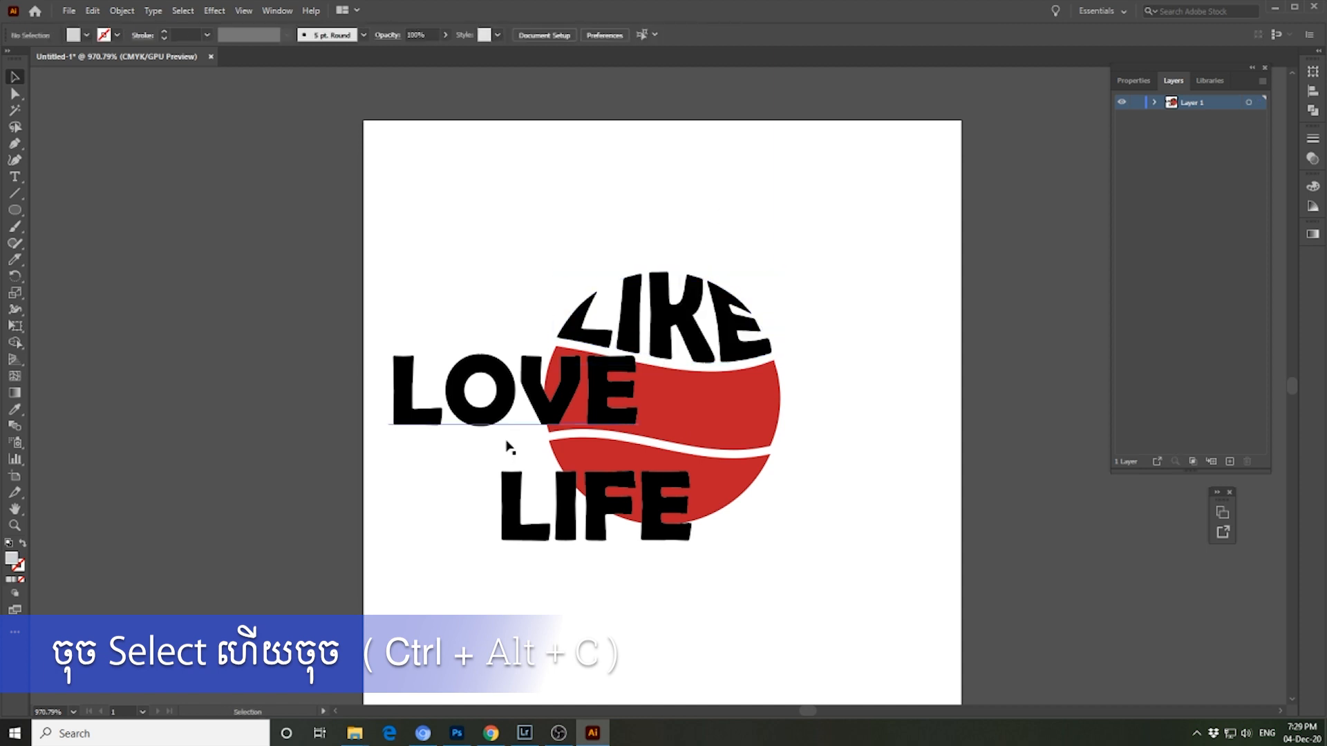
- Send the LOVE text to the back, behind the circle's bands
right_click(551, 408)
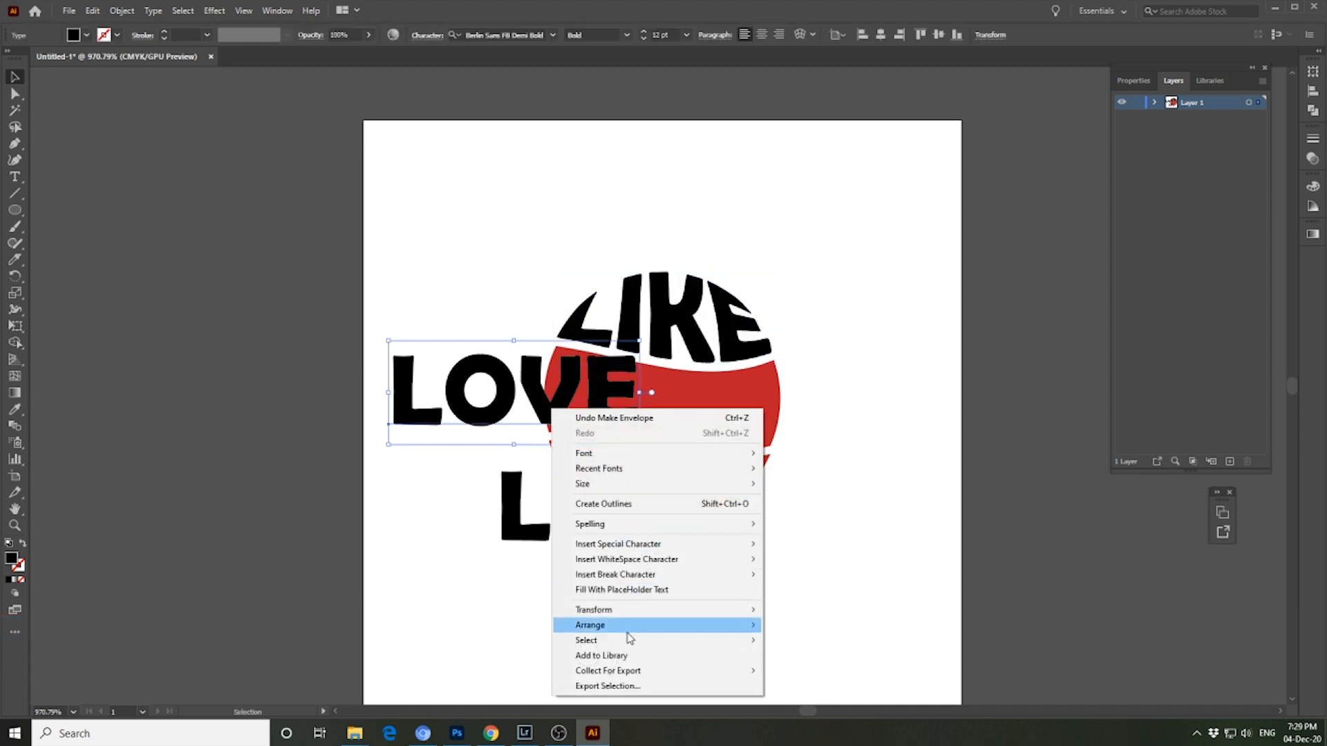
mouse_move(645, 634)
left_click(820, 675)
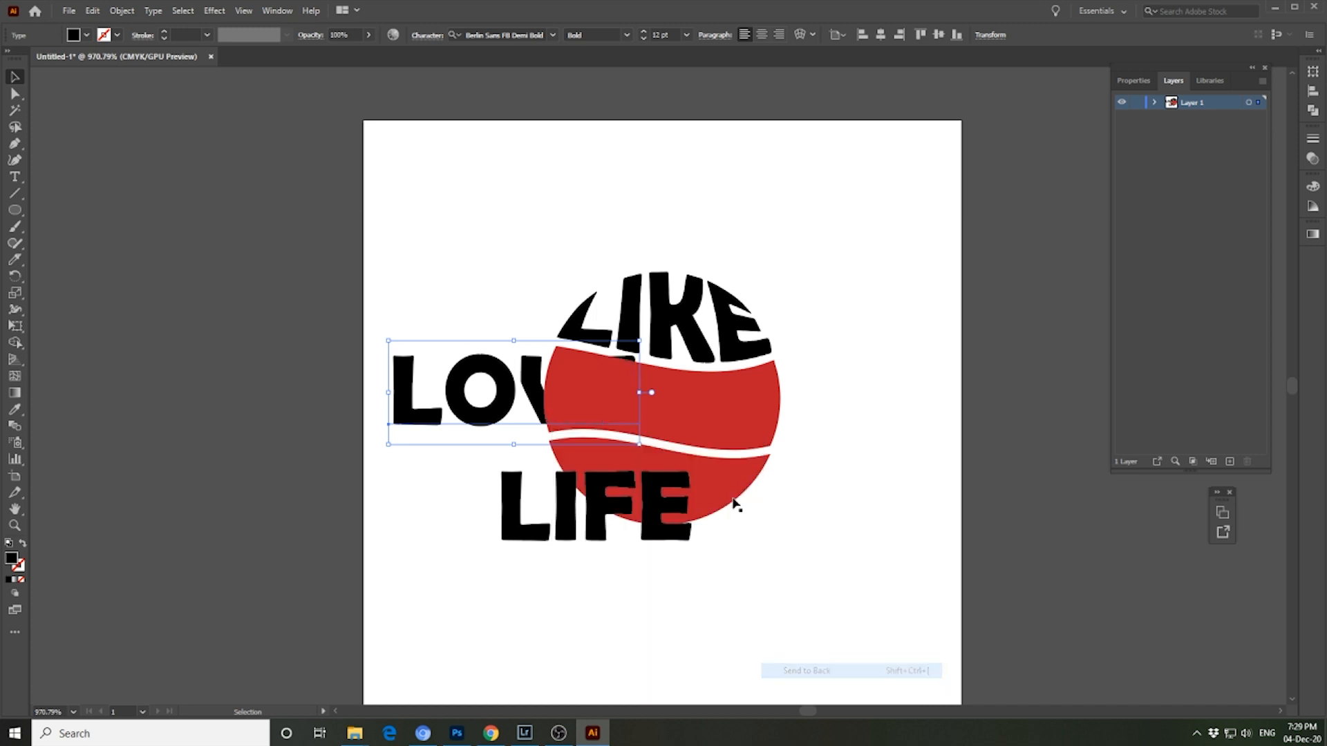
- Warp the LOVE text into the shape of the middle band with an envelope distort using the top object
left_click(721, 423, "shift")
key("a")
key("ctrl+alt+b")
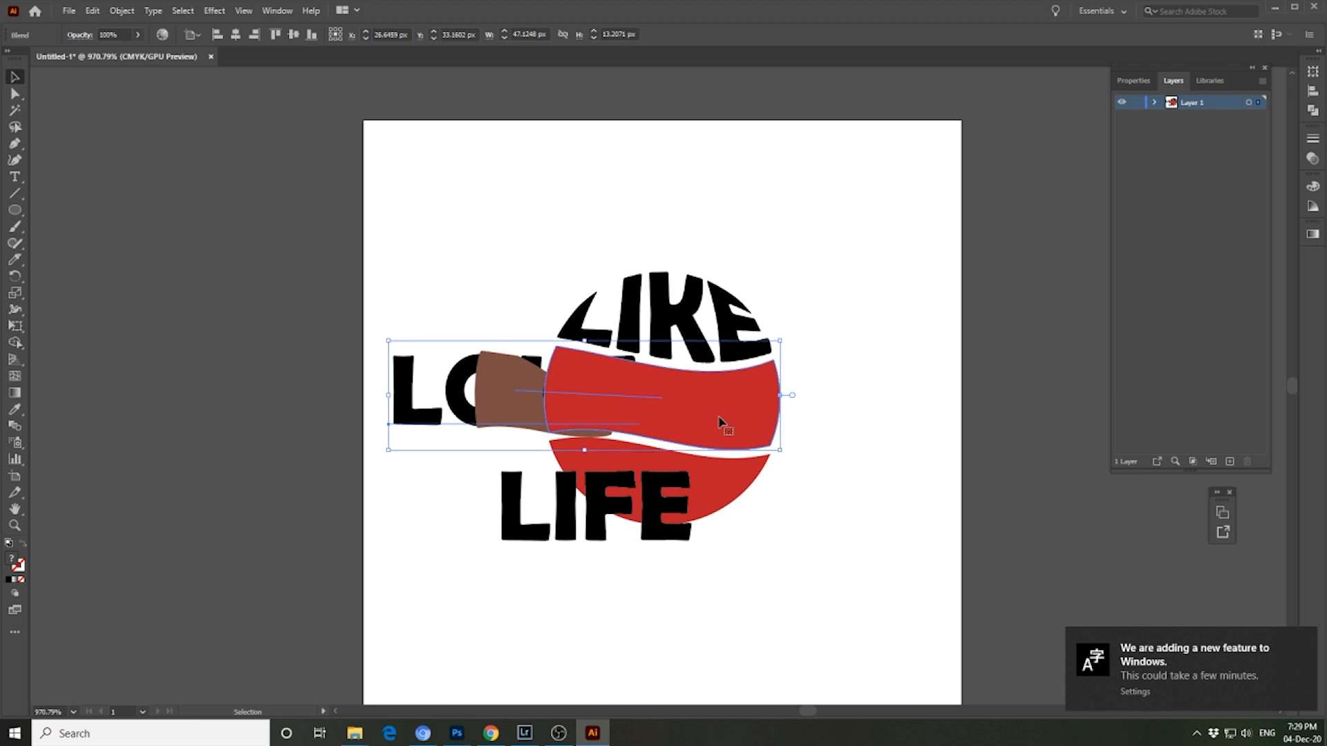
key("ctrl+z")
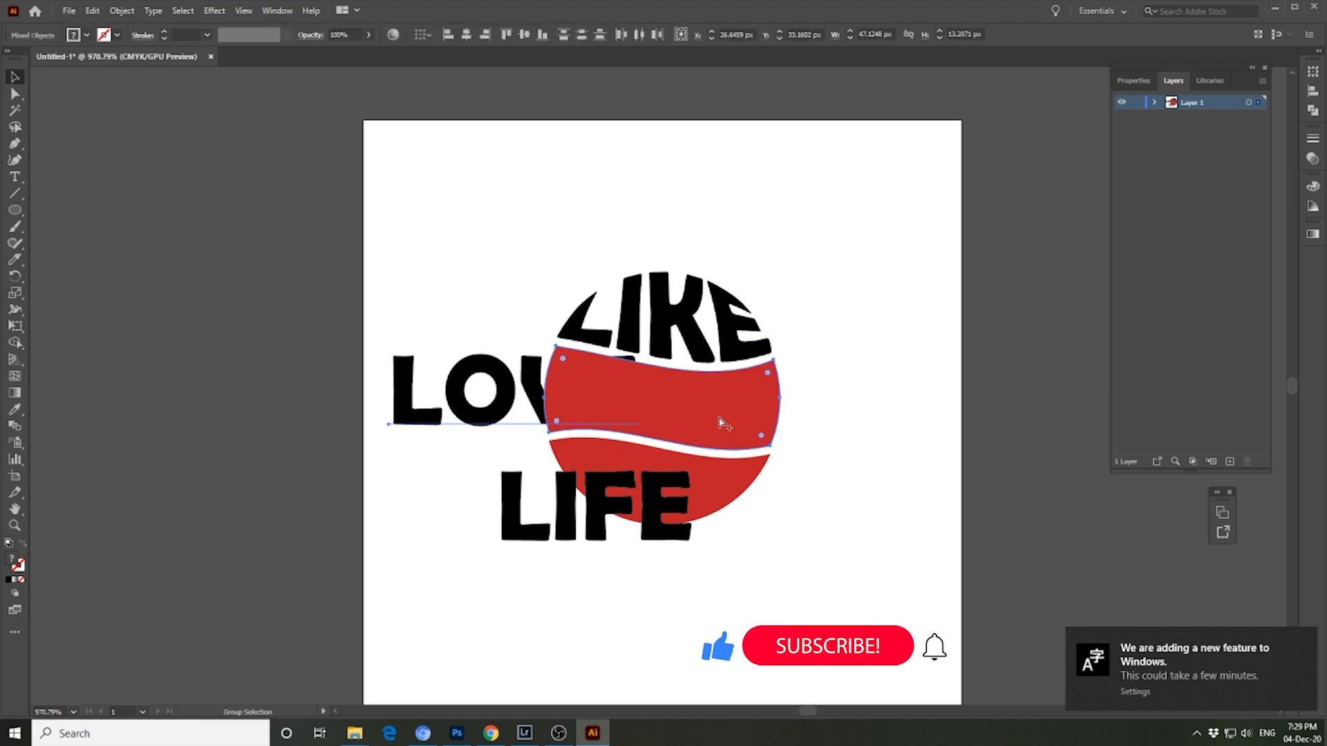
key("ctrl+alt+c")
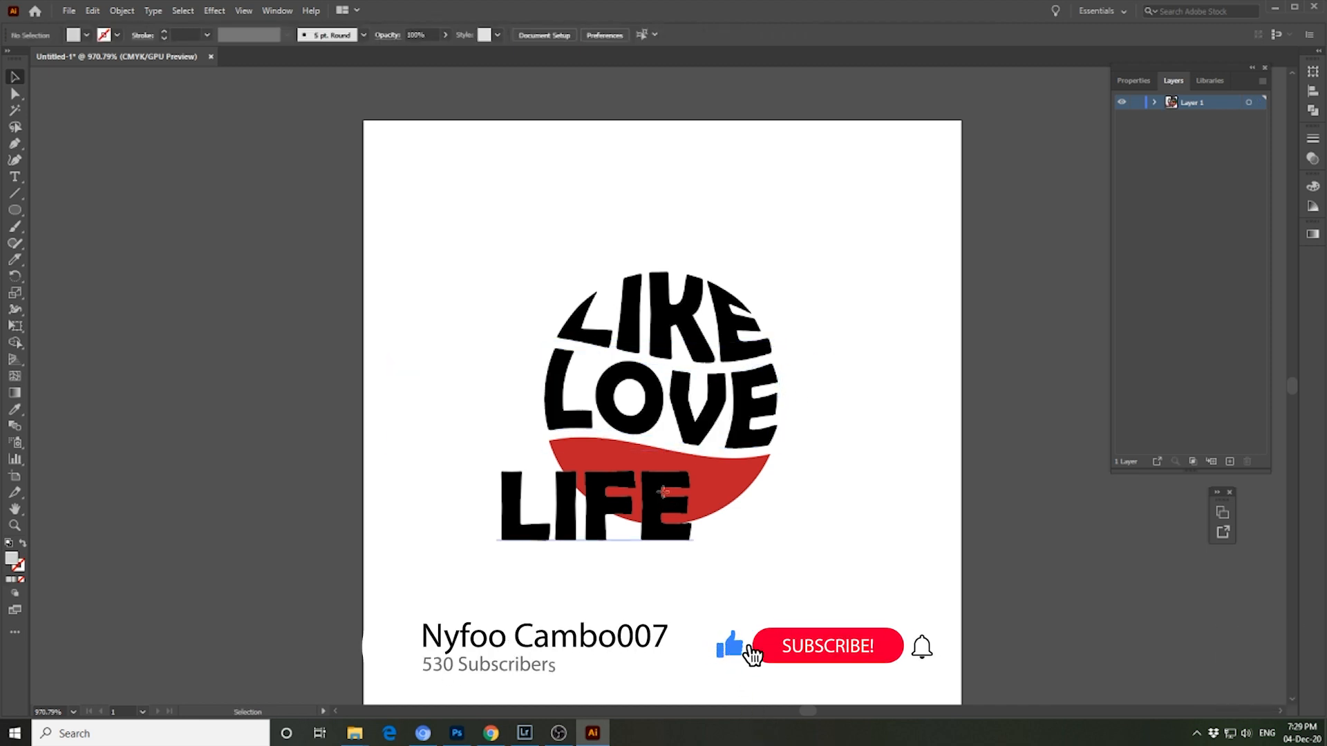
- Send the LIFE text to the back, behind the circle's lower band
left_click(660, 501)
right_click(662, 492)
mouse_move(726, 422)
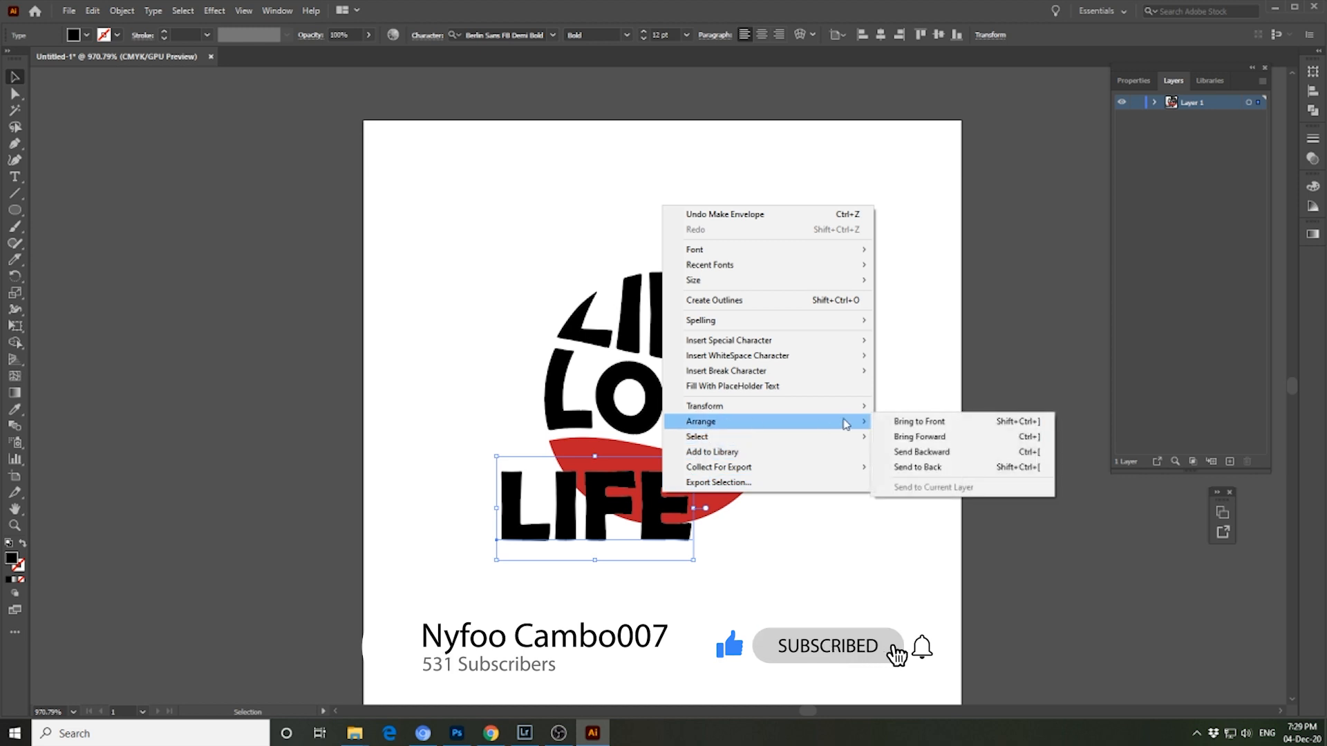
left_click(905, 469)
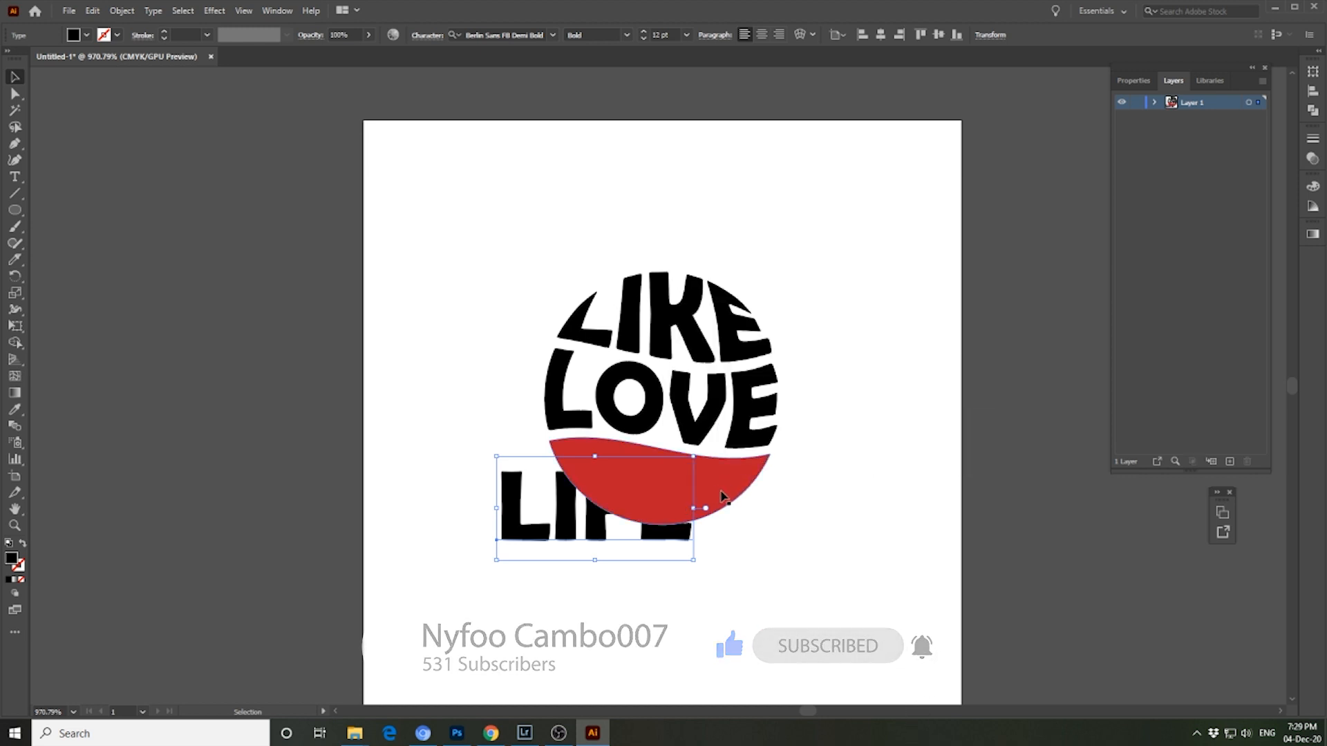
- Warp the LIFE text into the shape of the lower band with an envelope distort using the top object
left_click(723, 494, "shift")
key("a")
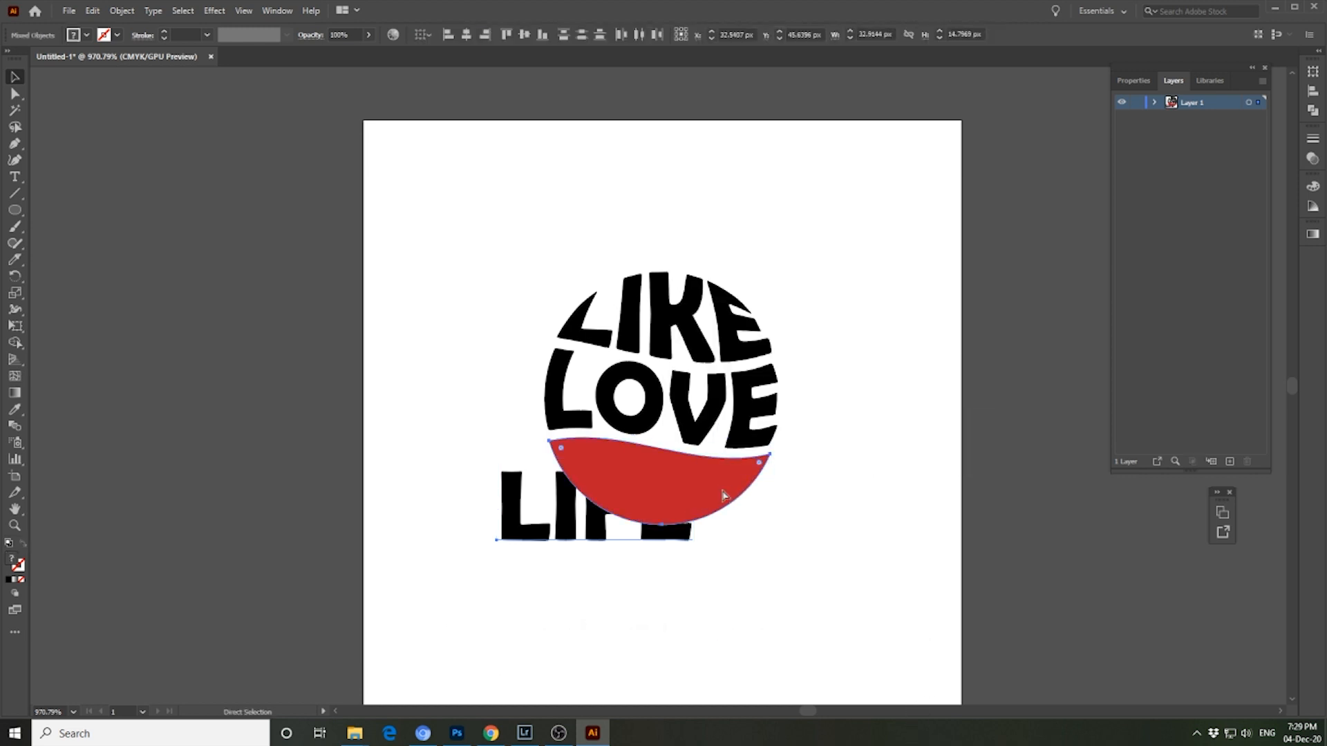
key("ctrl+alt+c")
left_click(788, 314)
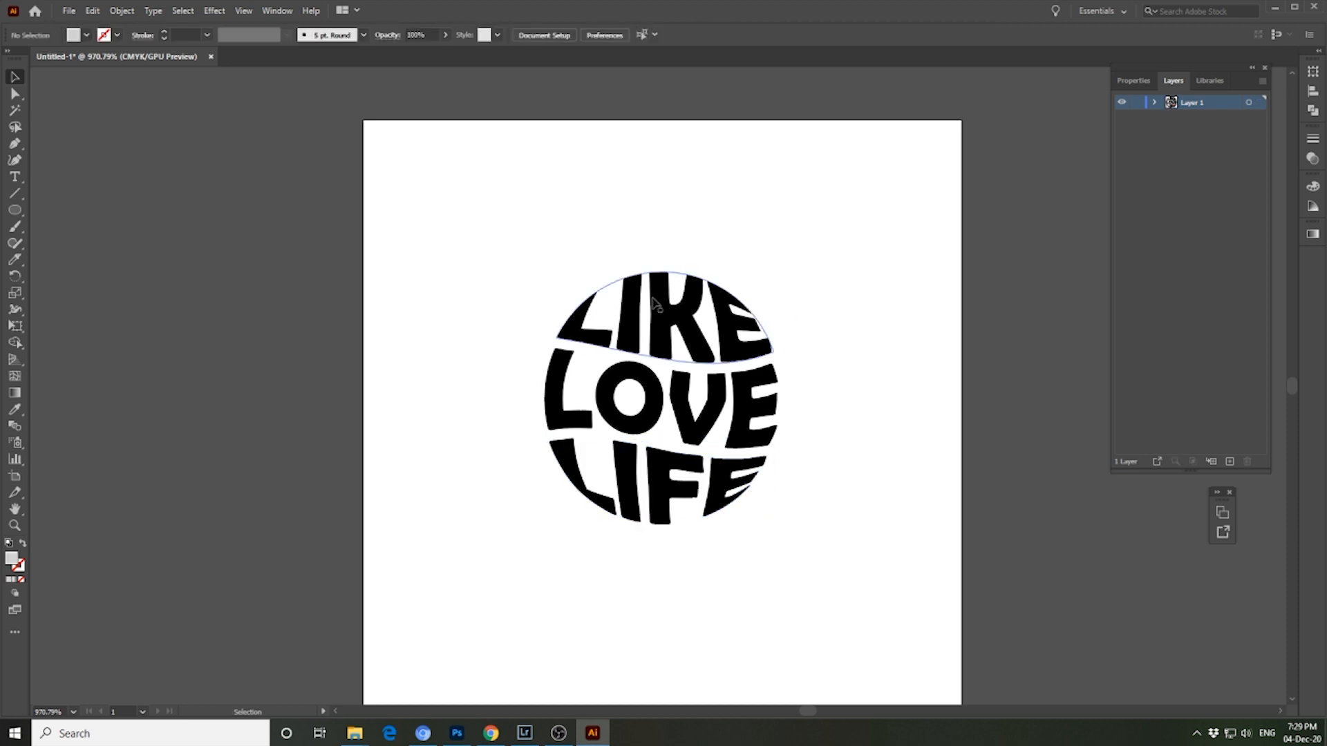
- Enlarge the three warped words together to about 45 × 48 px and center them on the artboard
left_click_drag(624, 222, 822, 552)
left_click_drag(713, 429, 710, 408)
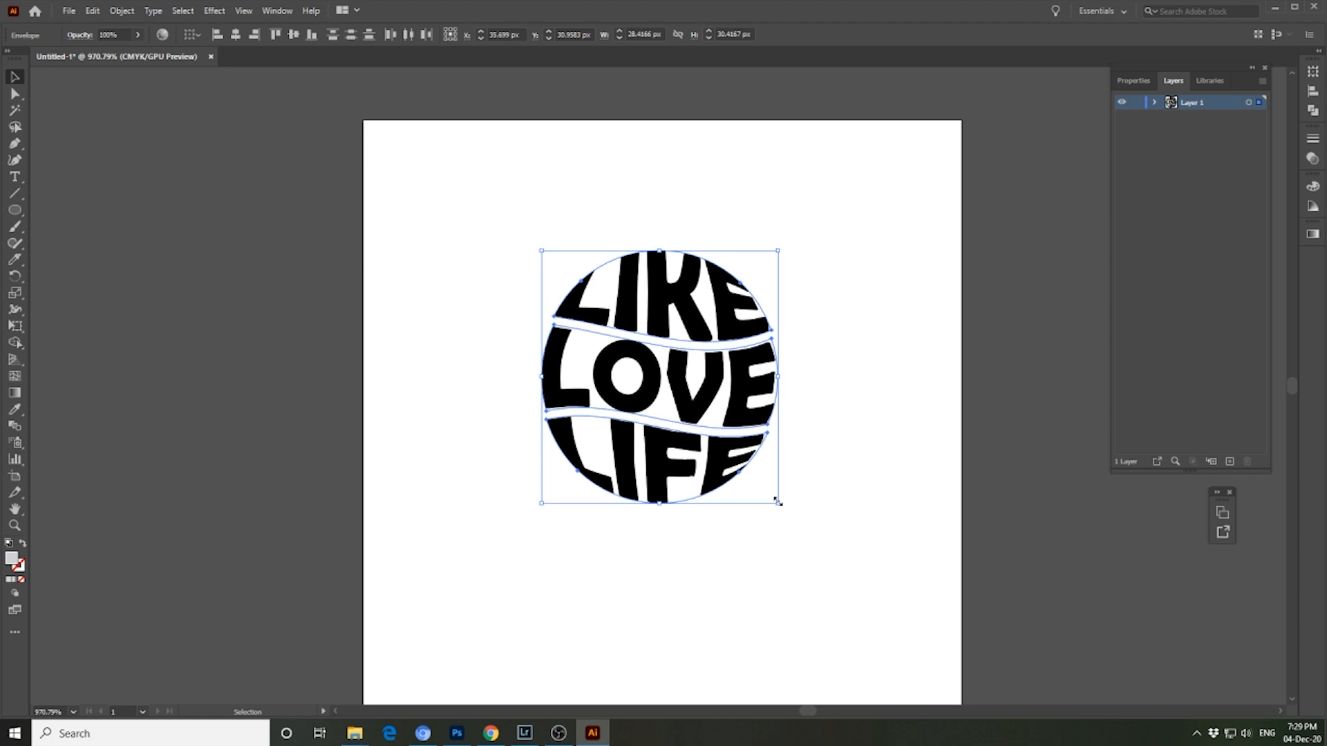
left_click_drag(777, 504, 868, 599)
left_click_drag(541, 252, 490, 199)
left_click_drag(711, 416, 696, 416)
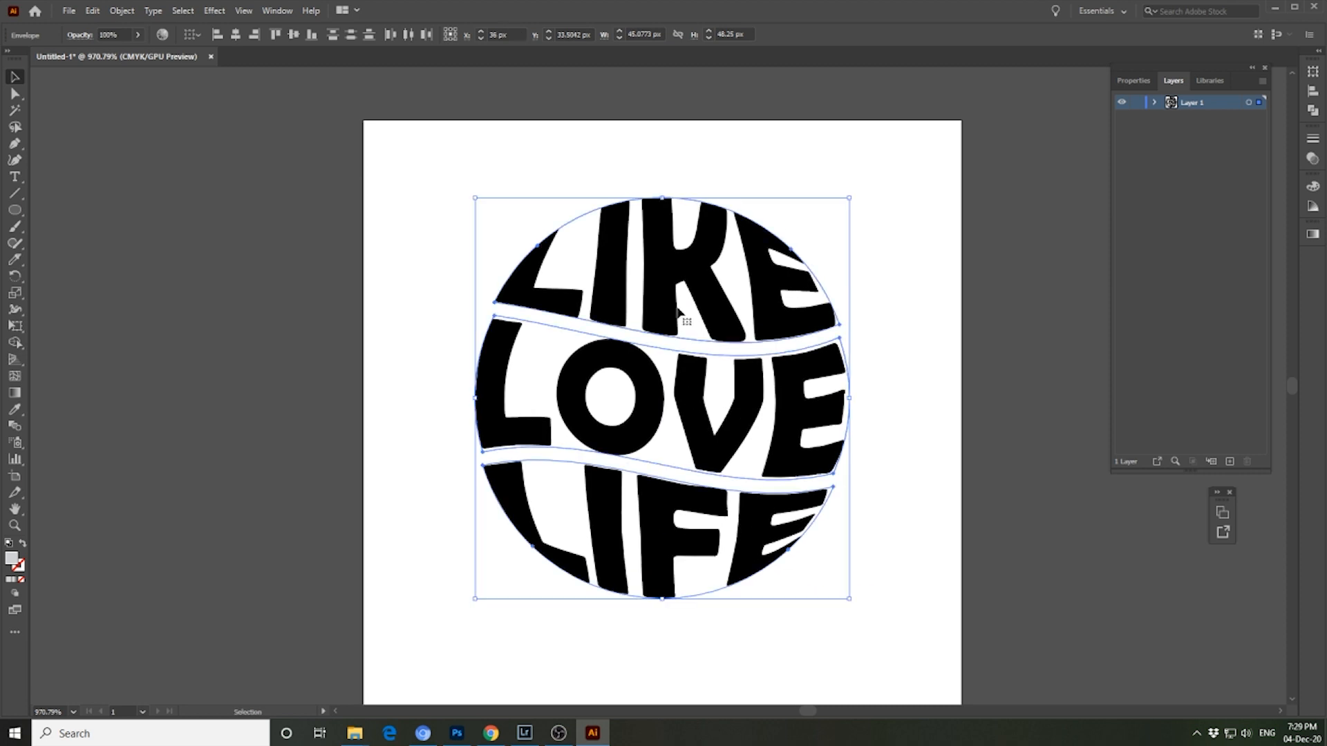
- Expand the object and fill of the three warped words and group the resulting letter shapes
right_click(671, 310)
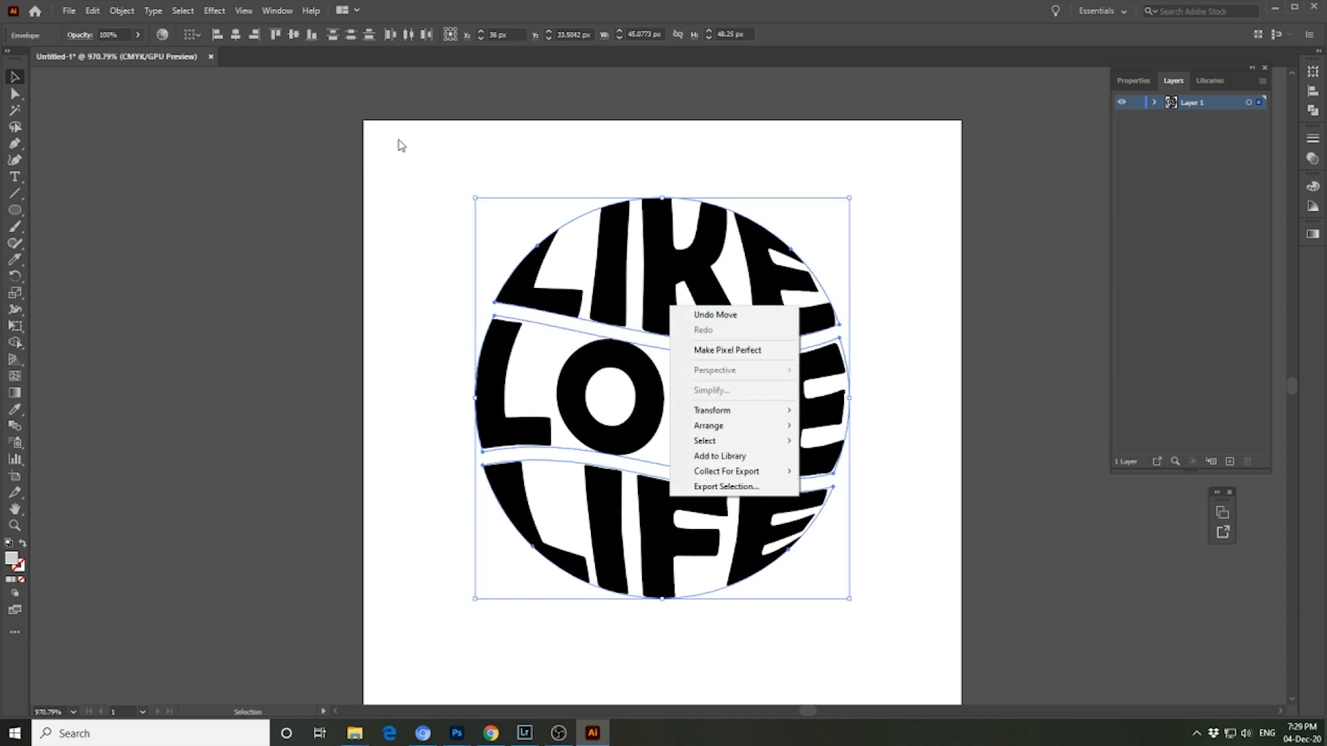
left_click(543, 290)
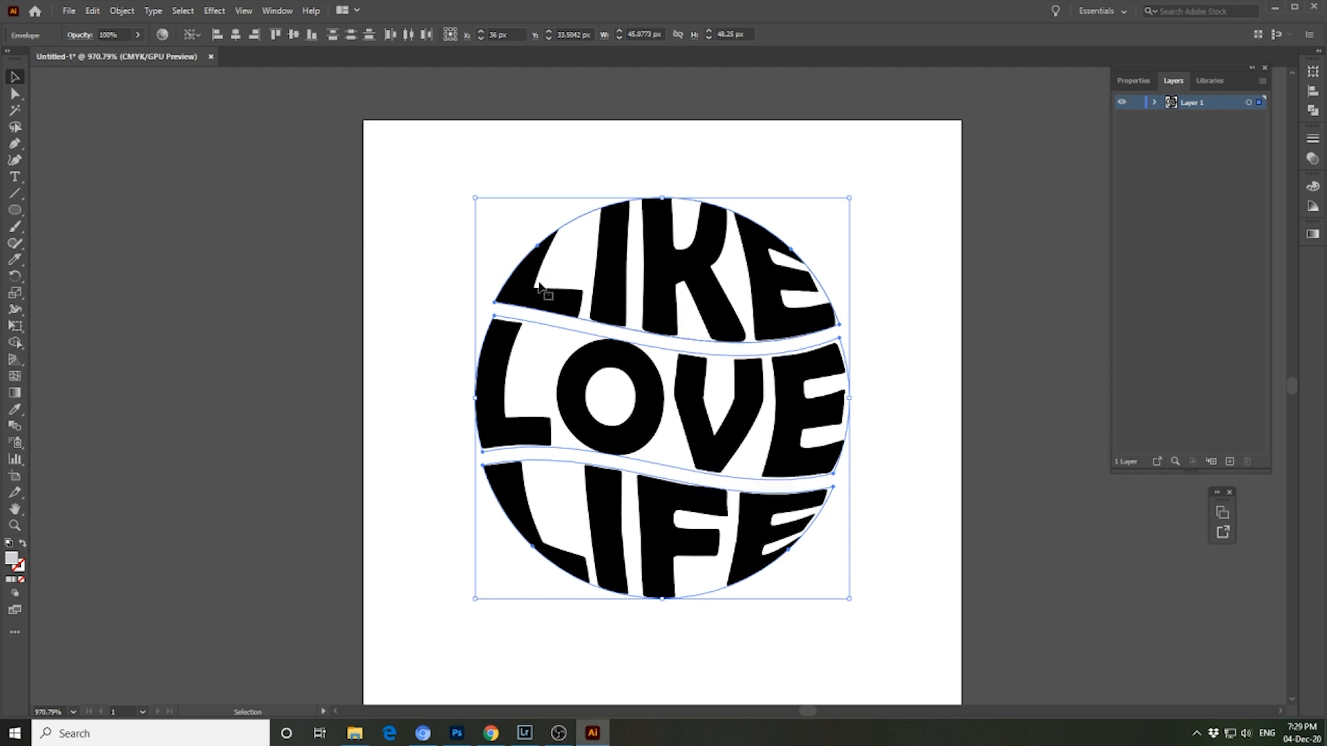
left_click(126, 11)
left_click(149, 176)
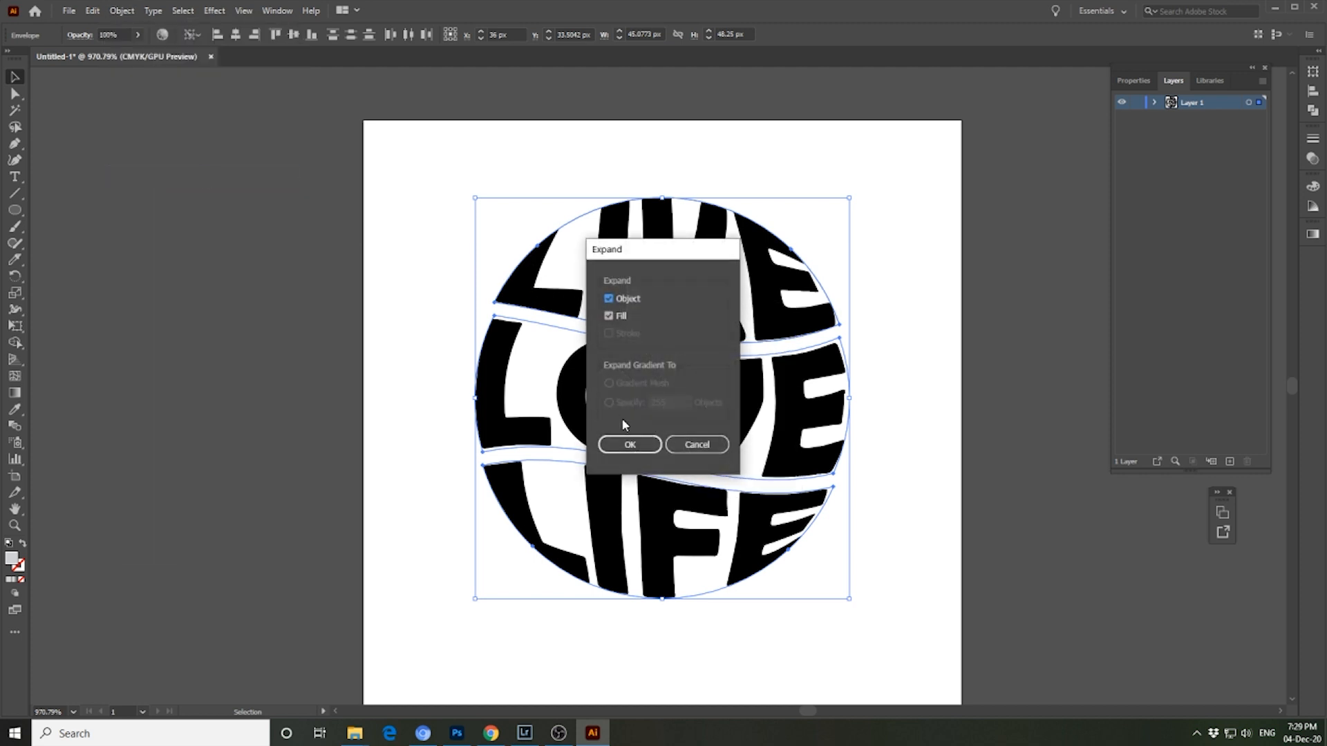
left_click(643, 446)
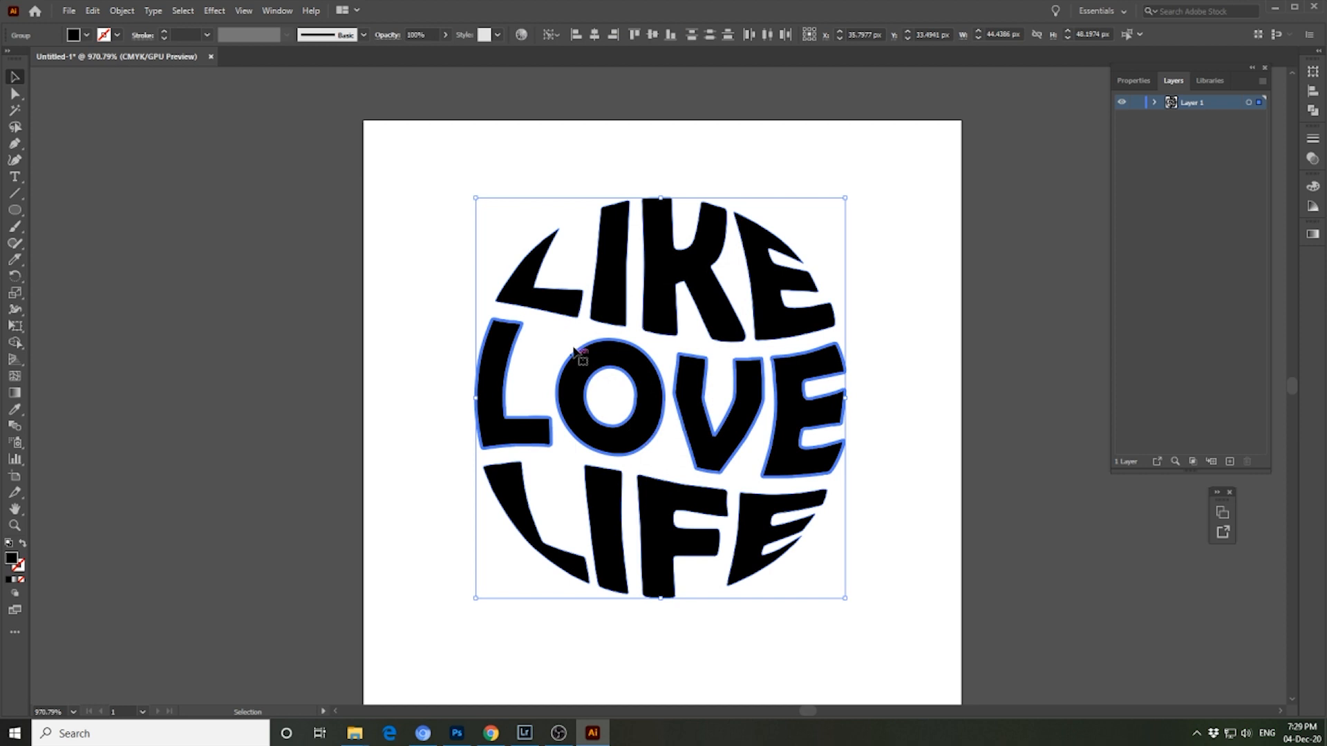
right_click(704, 450)
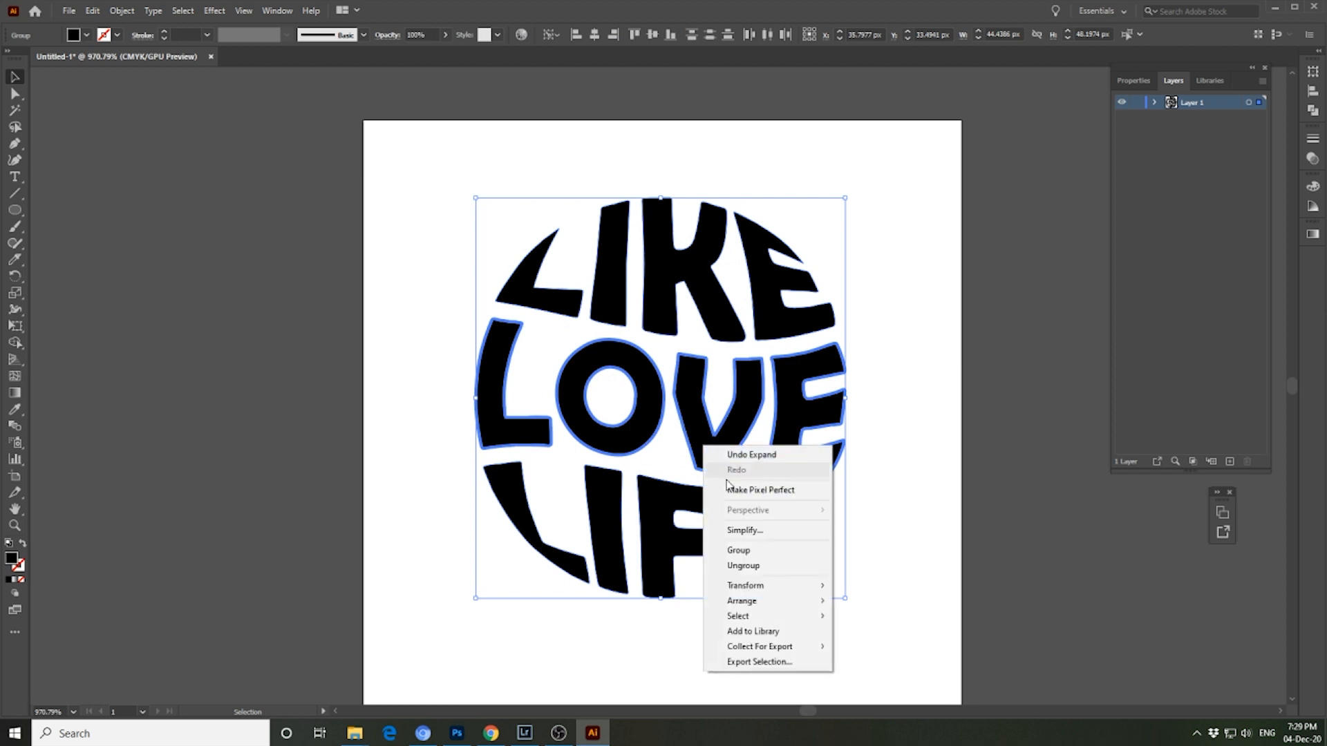
left_click(738, 550)
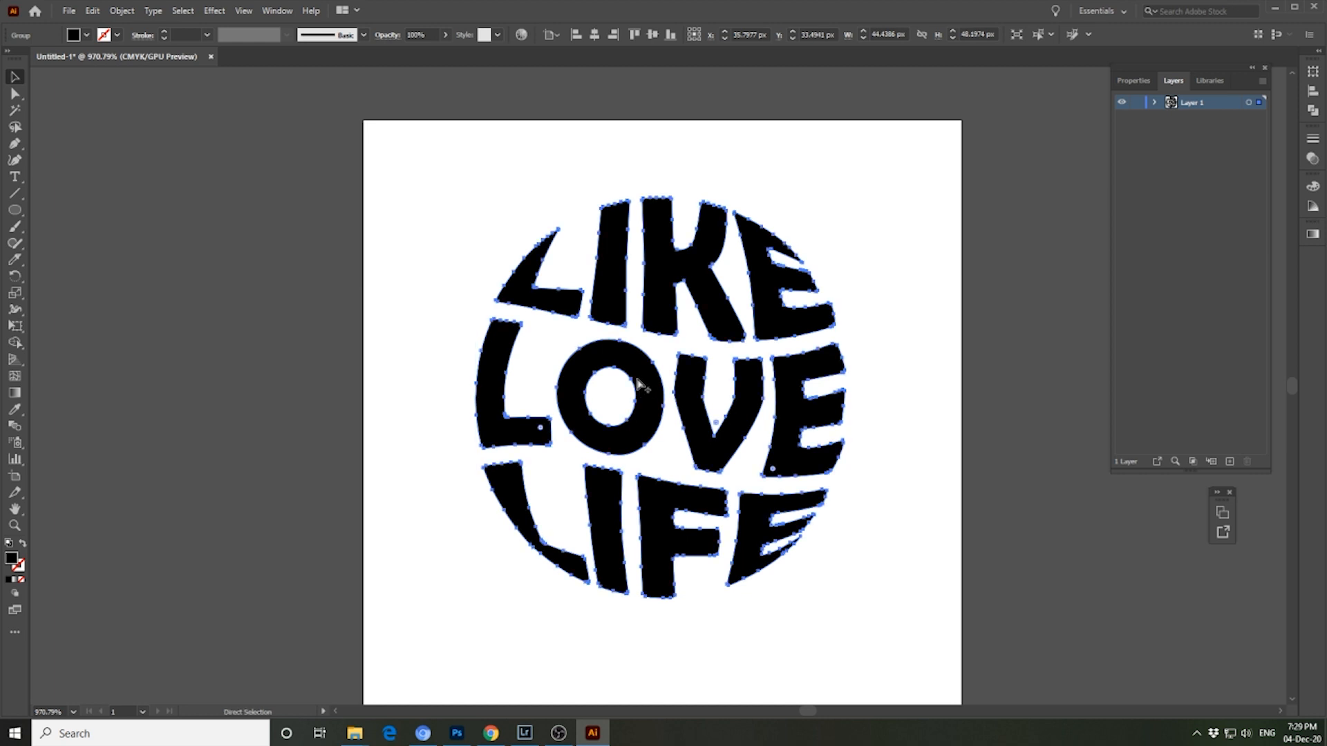
- Copy the grouped lettering and paste the duplicate directly behind the original
key("ctrl+alt+c")
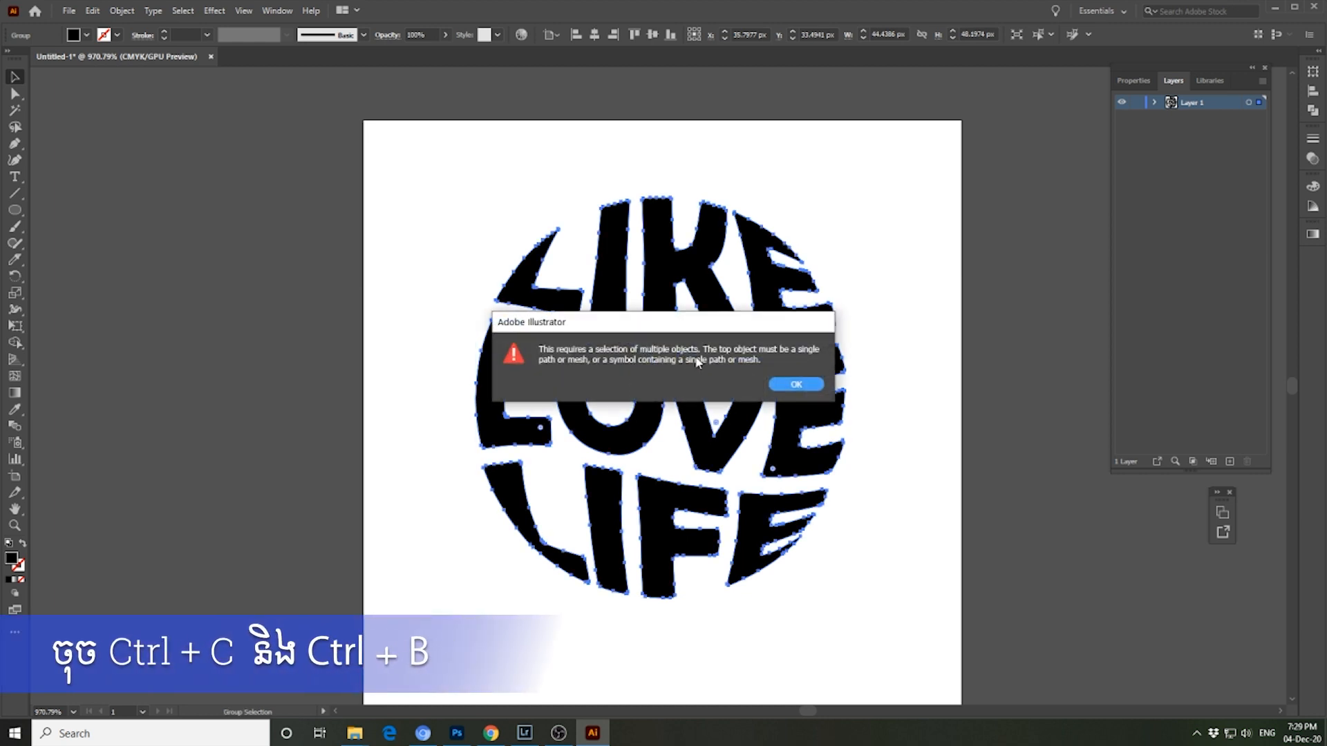
left_click(787, 385)
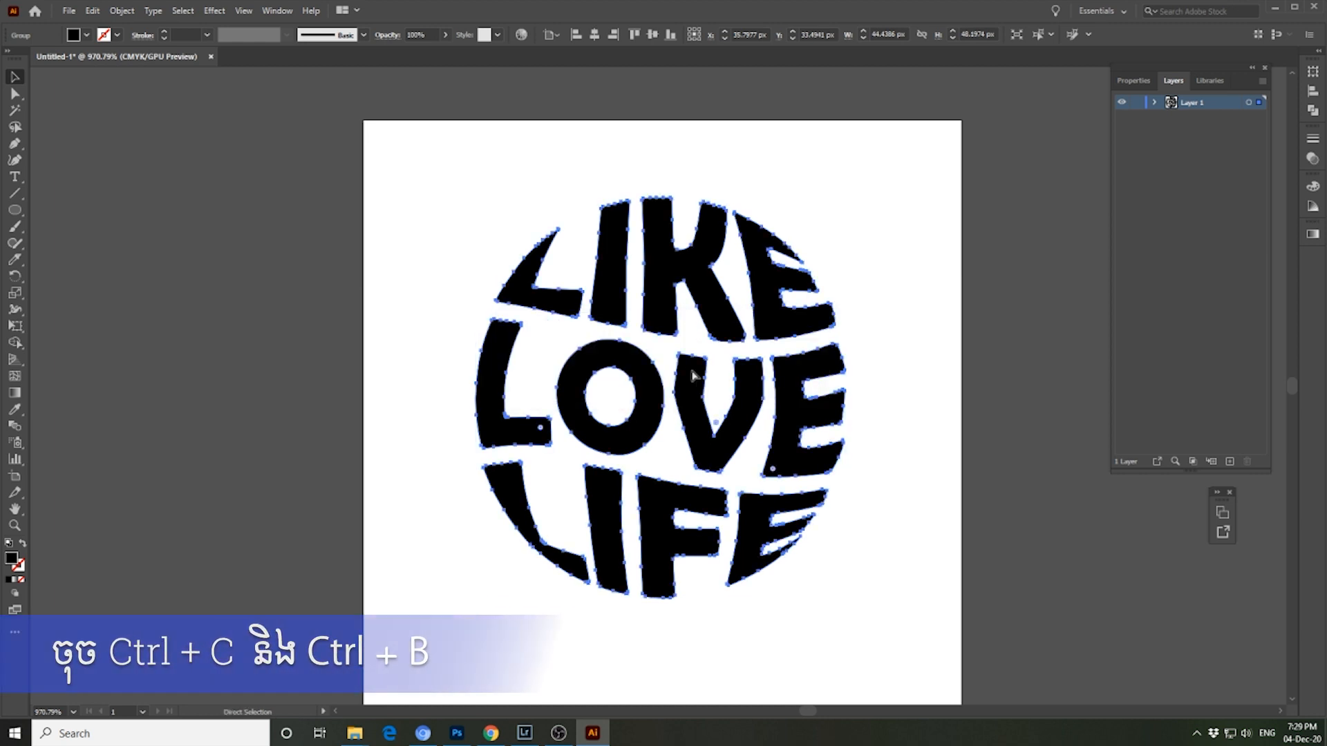
key("ctrl+c")
key("ctrl+b")
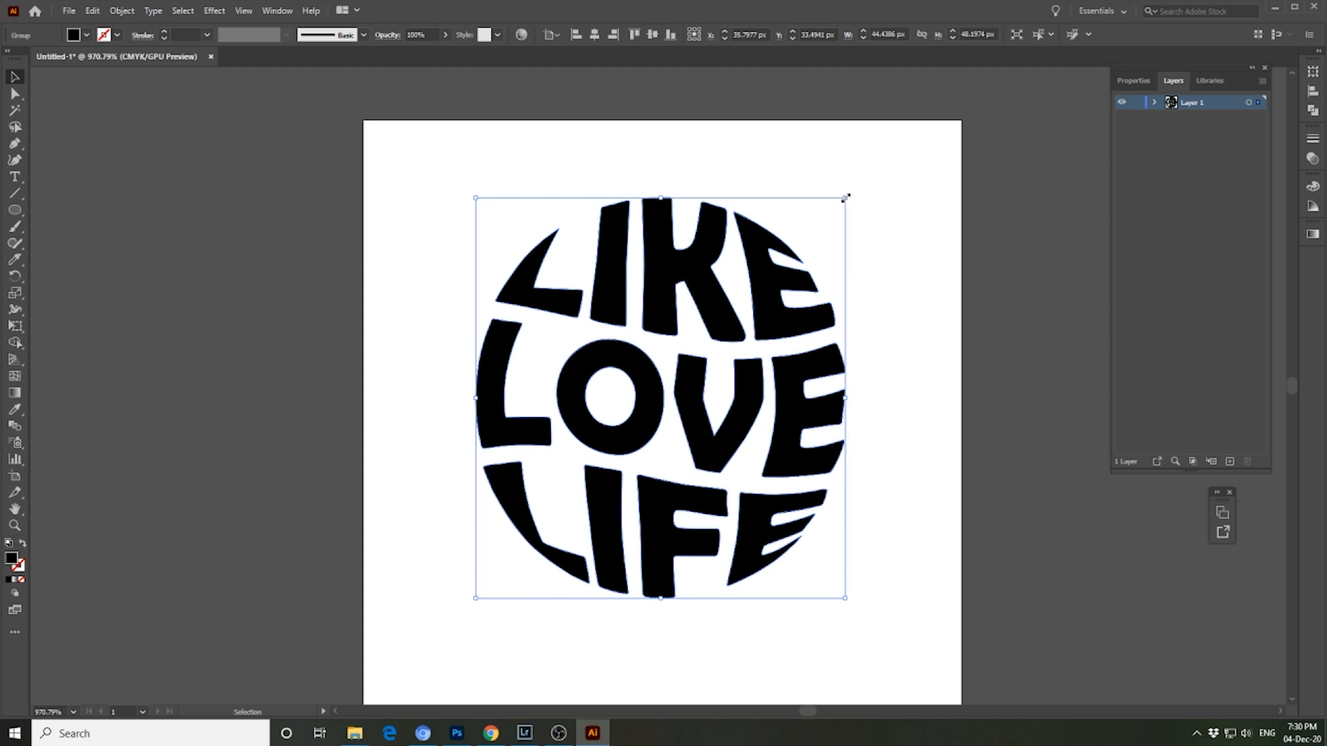
- Shrink the duplicate lettering about its center to about 11 × 12 px and send it to the back
left_click_drag(846, 198, 733, 348)
key("a")
key("ctrl+z")
key("v")
key("ctrl+shift+[")
- Fill the large lettering group with the bright red ff003d
left_click_drag(465, 214, 534, 416)
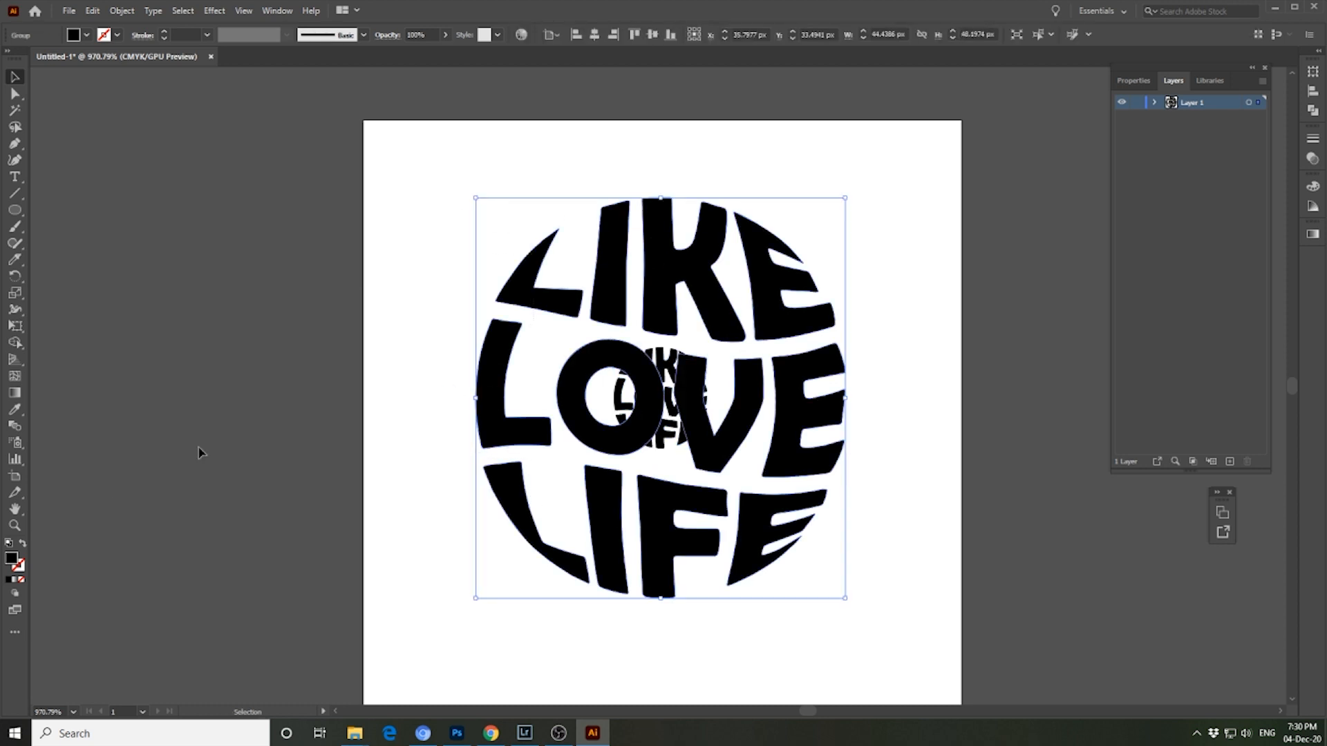
double_click(10, 562)
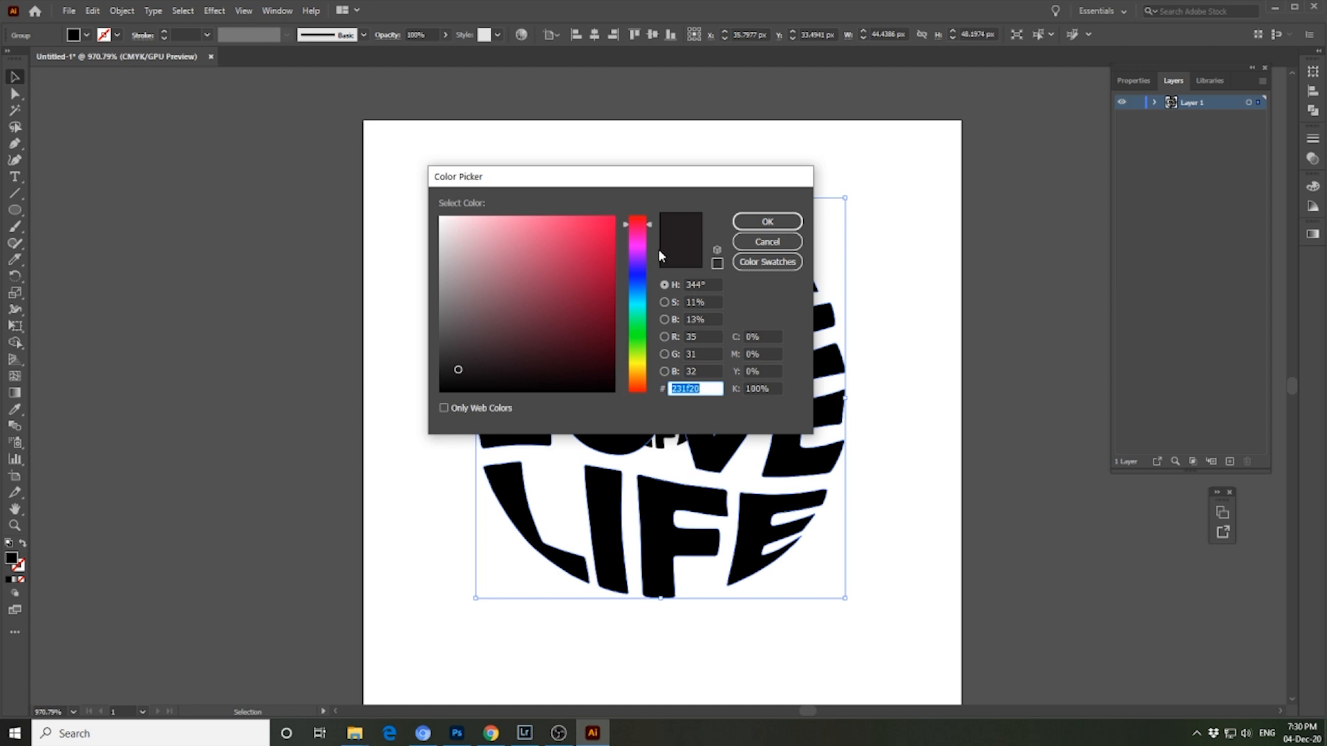
left_click(642, 227)
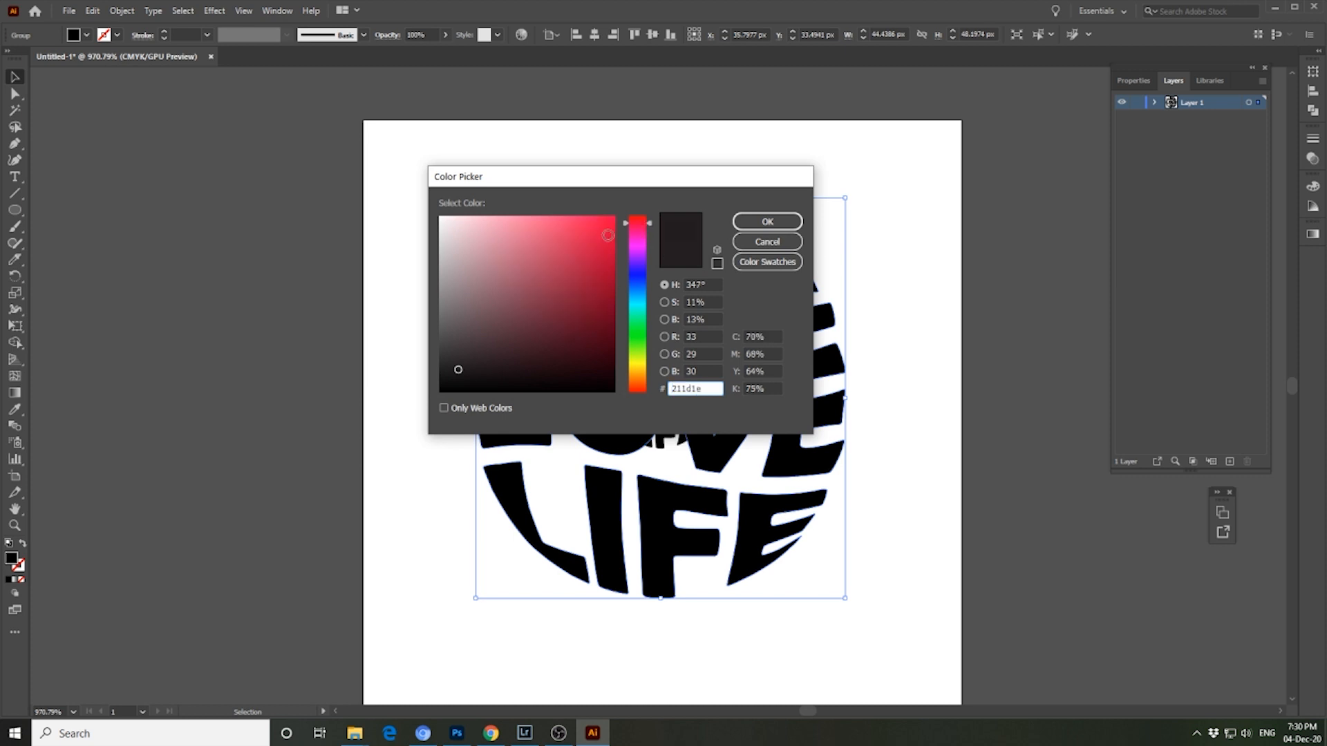
left_click(608, 236)
left_click_drag(603, 250, 615, 212)
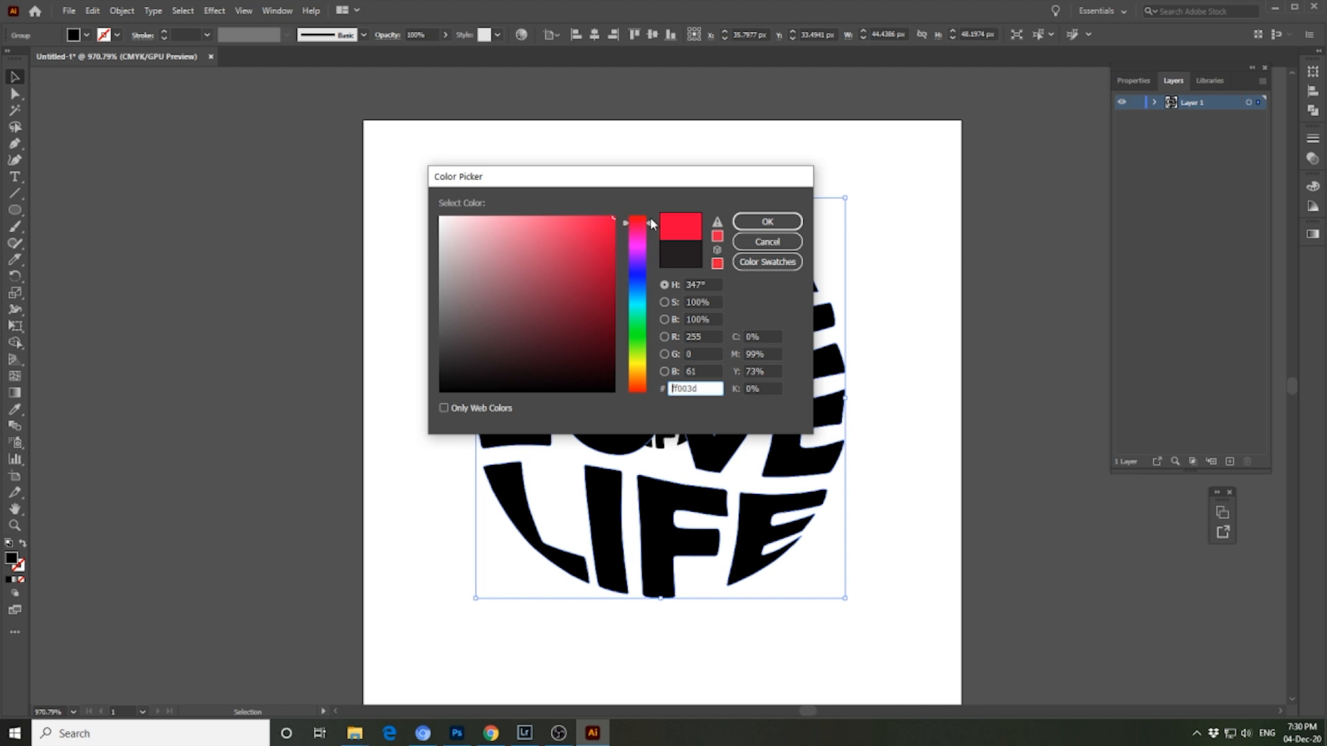
left_click(766, 221)
left_click(870, 287)
- Select both lettering groups and set the blend spacing to 200 specified steps
left_click_drag(454, 176, 878, 635)
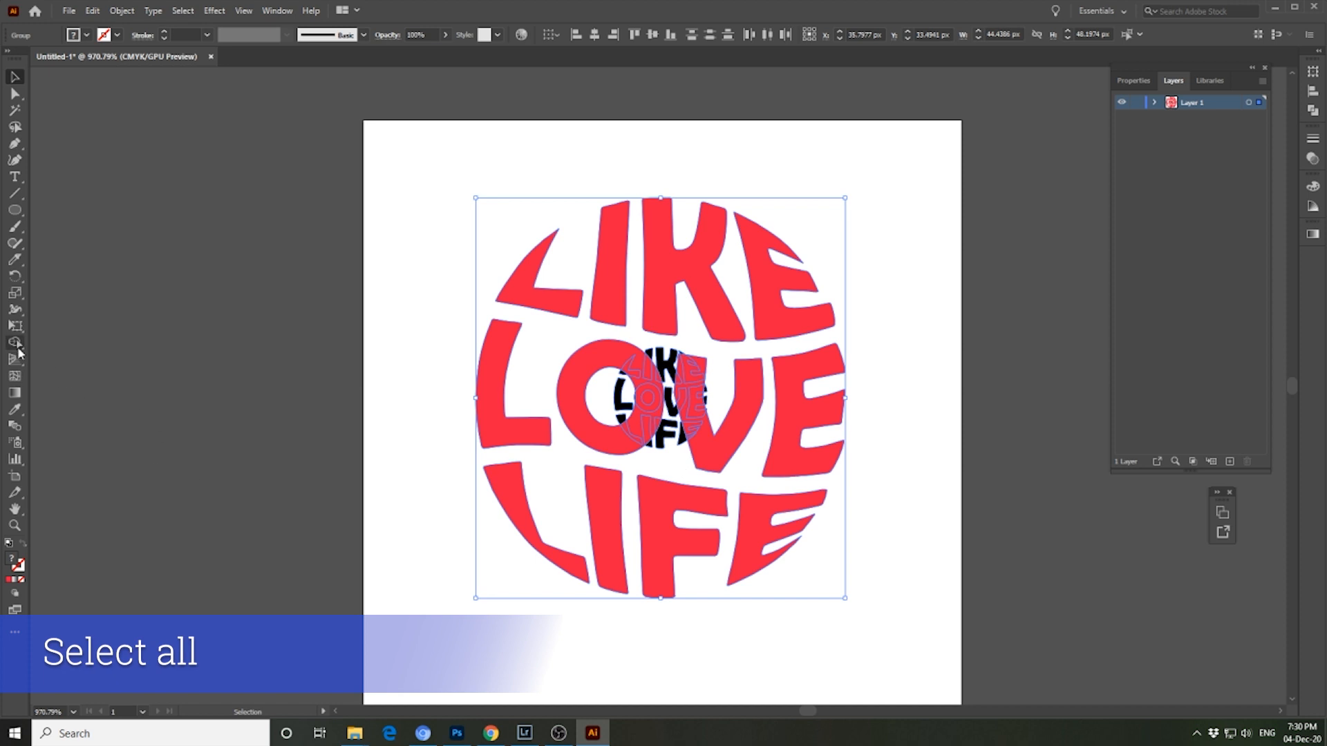
double_click(15, 429)
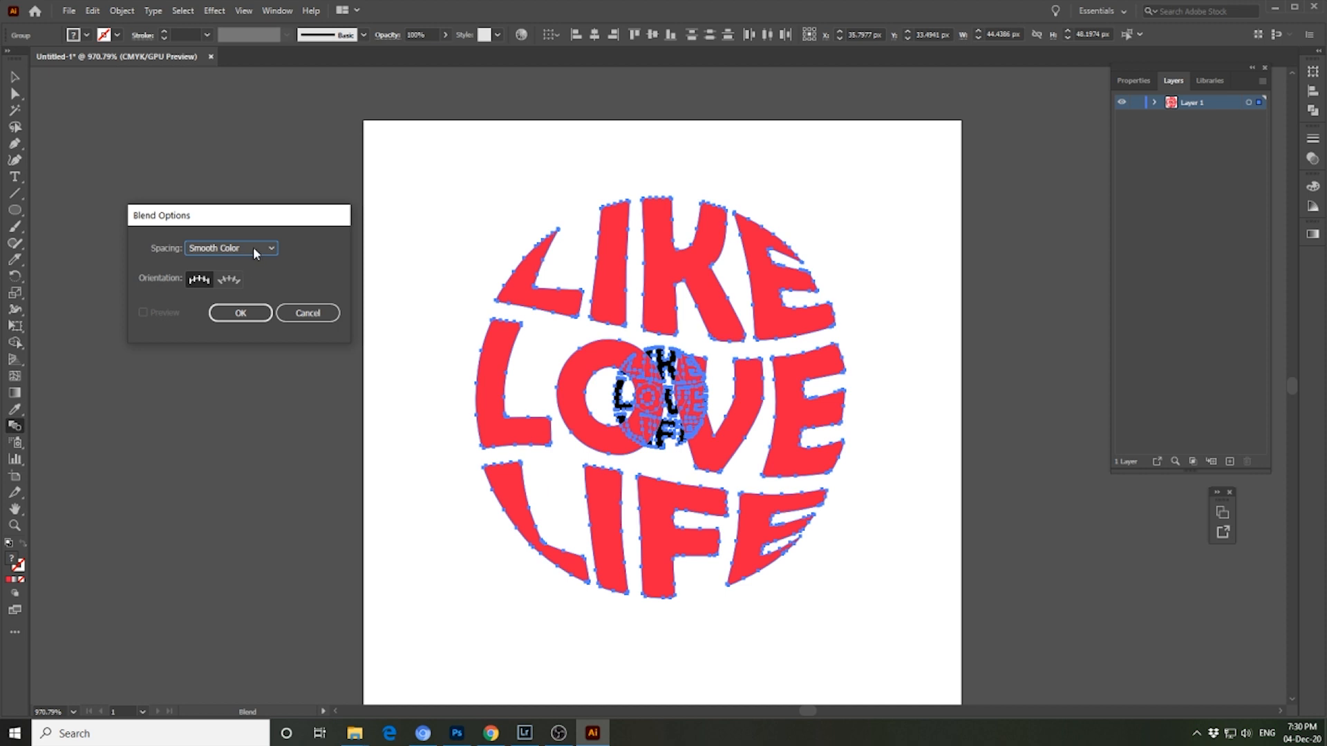
left_click(255, 247)
left_click(255, 276)
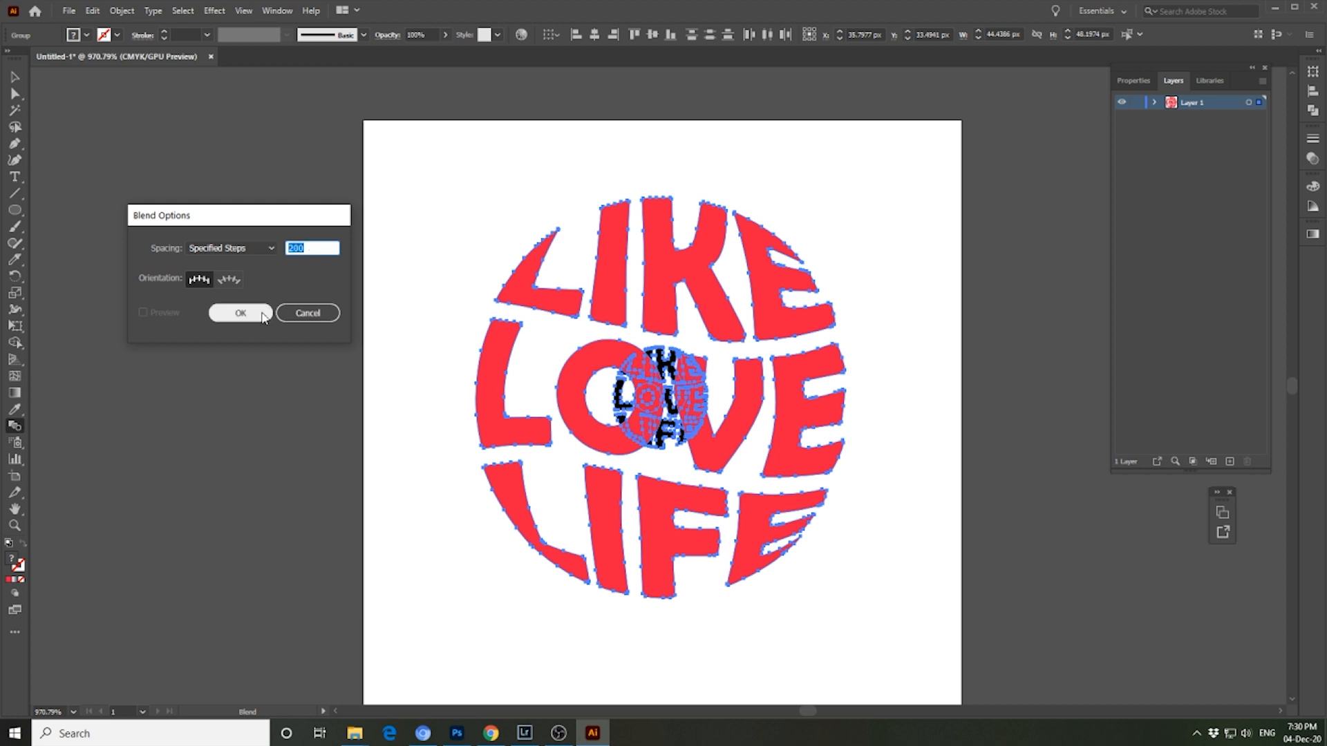
left_click(240, 313)
- Blend the large red lettering with the small black lettering and deselect the result
key("ctrl+alt+b")
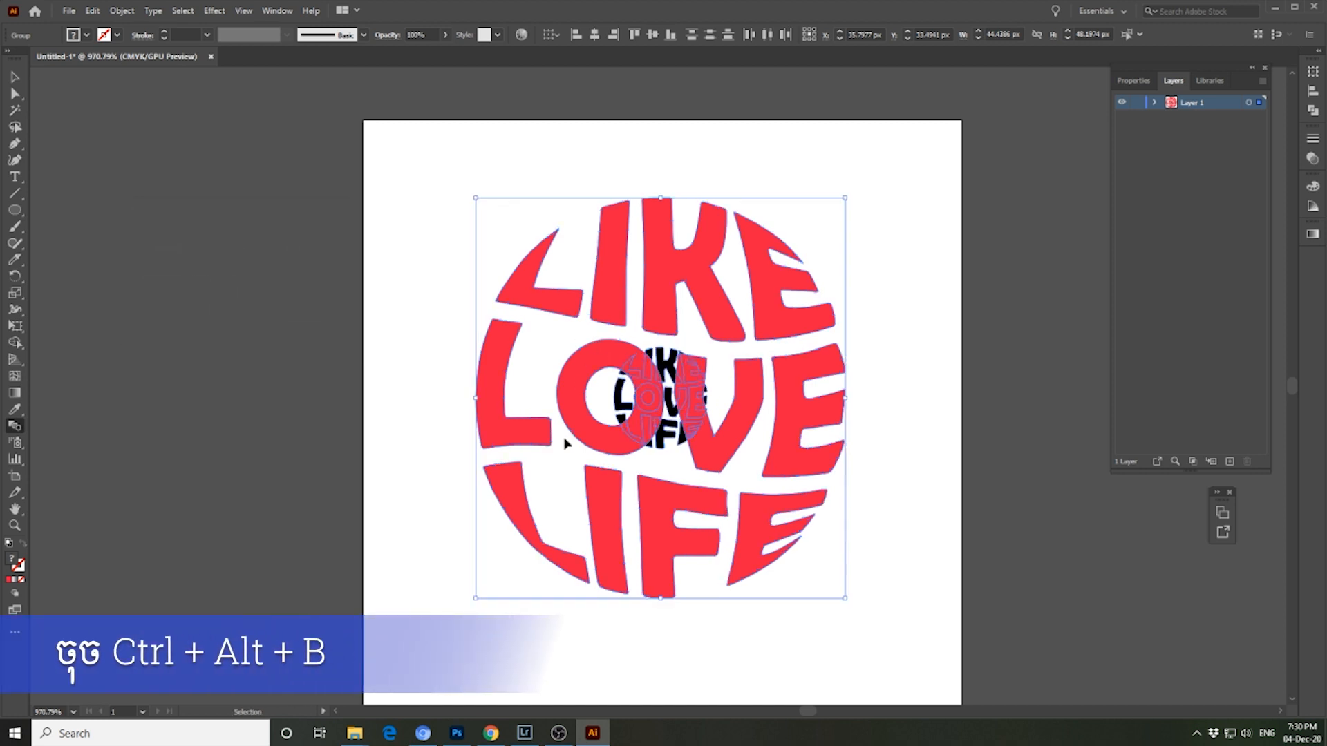
left_click(15, 77)
left_click(552, 168)
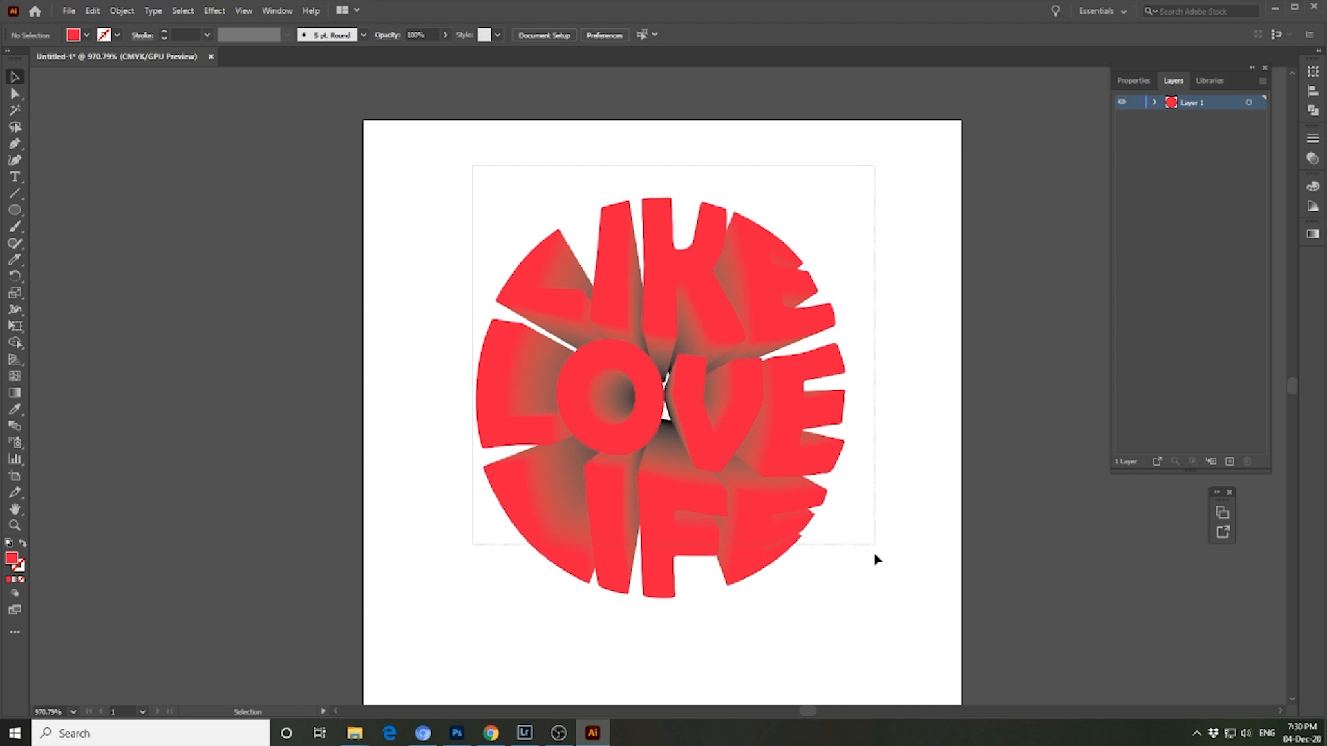
left_click_drag(870, 520, 873, 600)
left_click(882, 416)
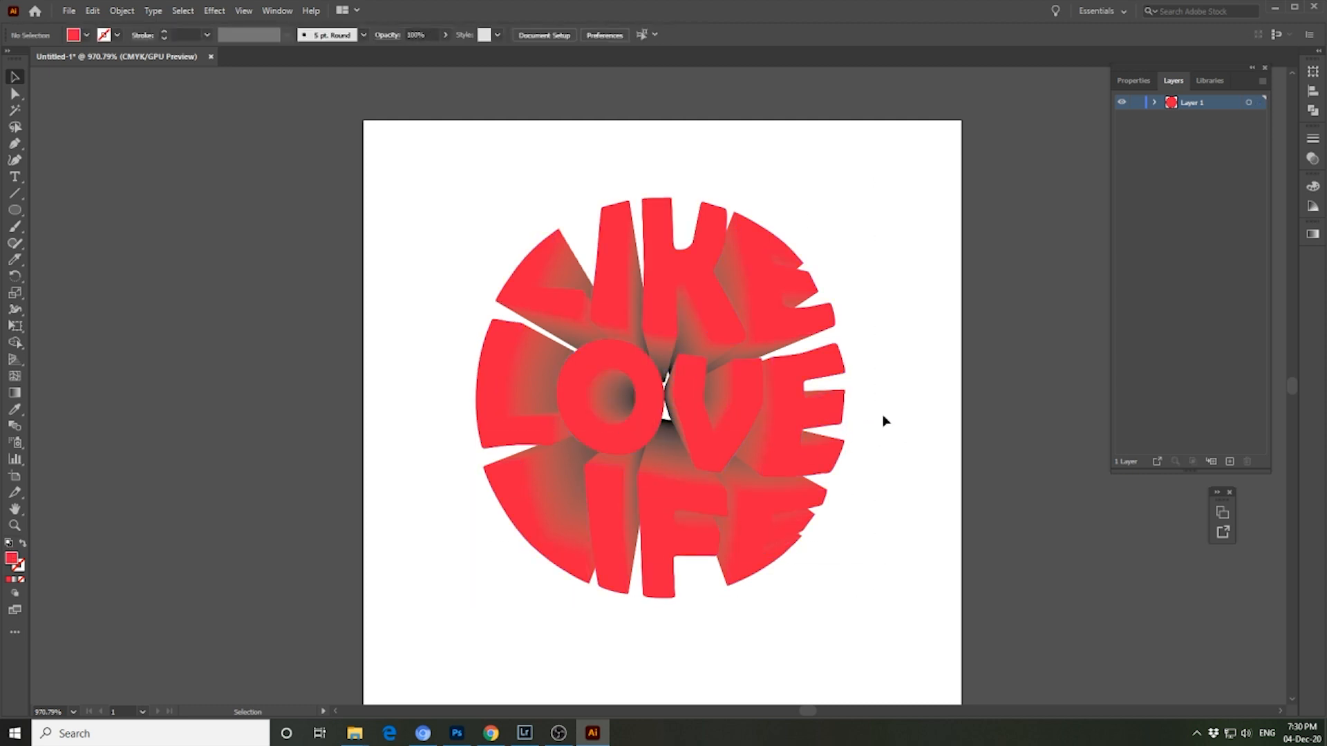
- Isolate the blend and enlarge its inner black lettering about its center to about 30 × 32 px
key("ctrl+minus")
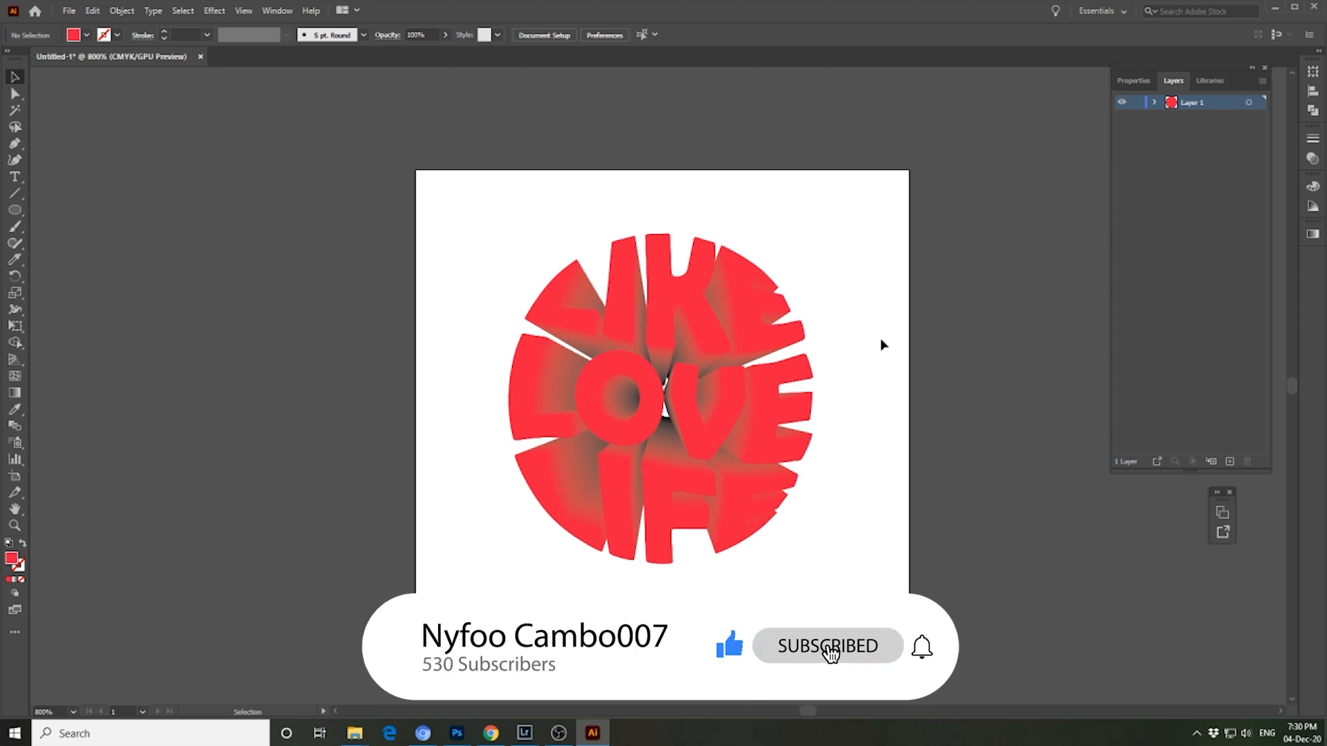
key("ctrl+plus")
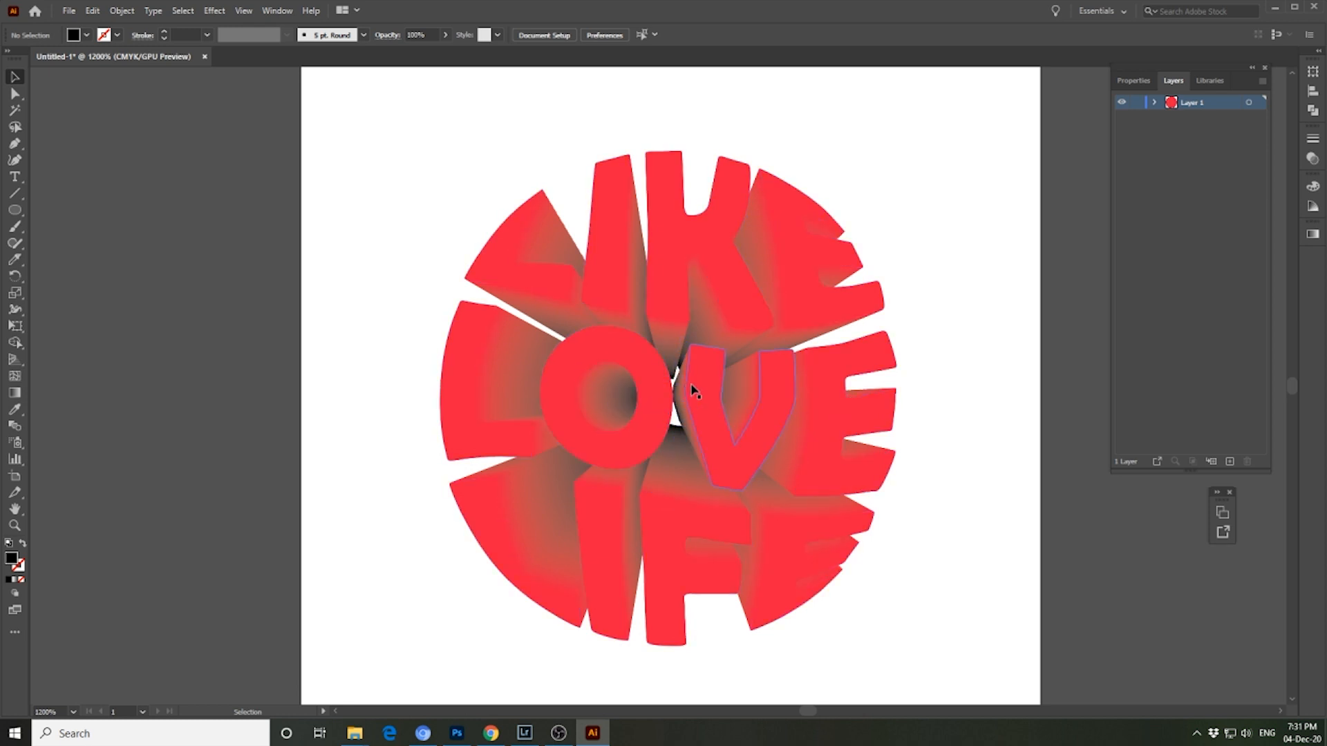
left_click(681, 366)
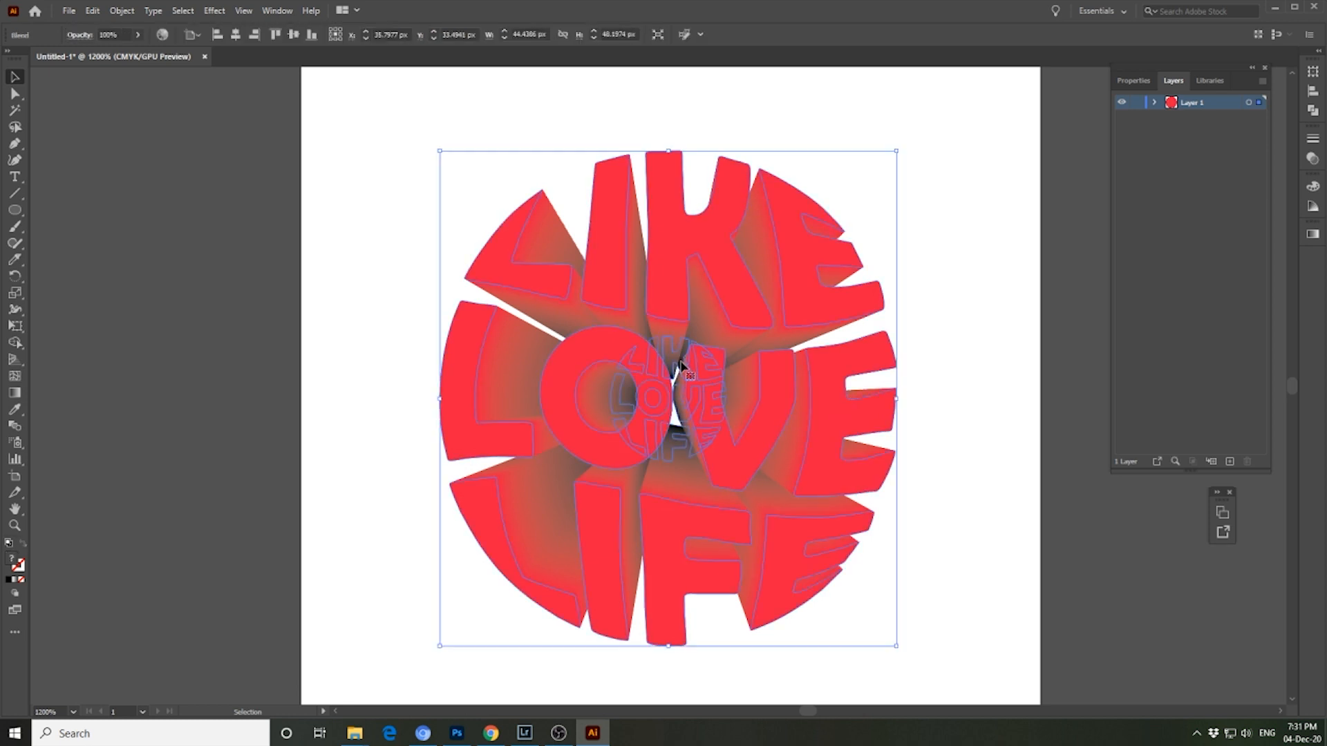
double_click(682, 366)
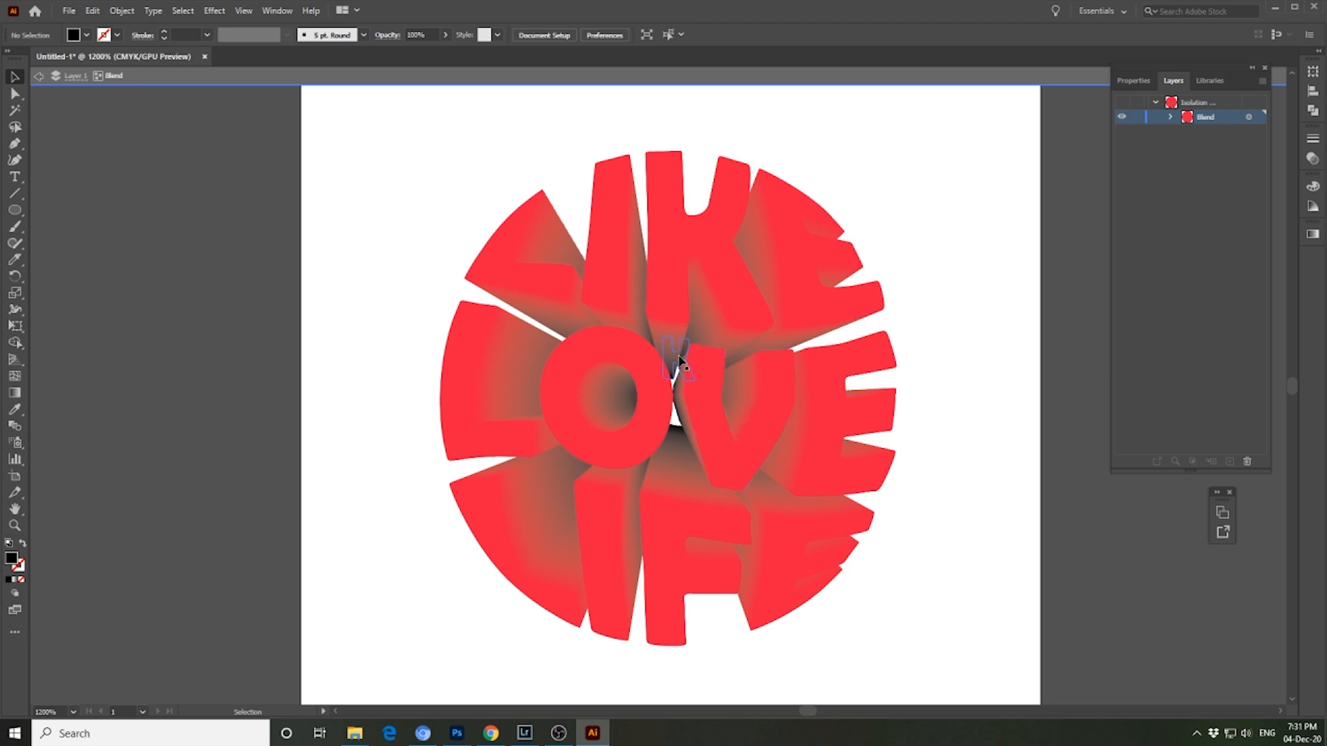
left_click(680, 360)
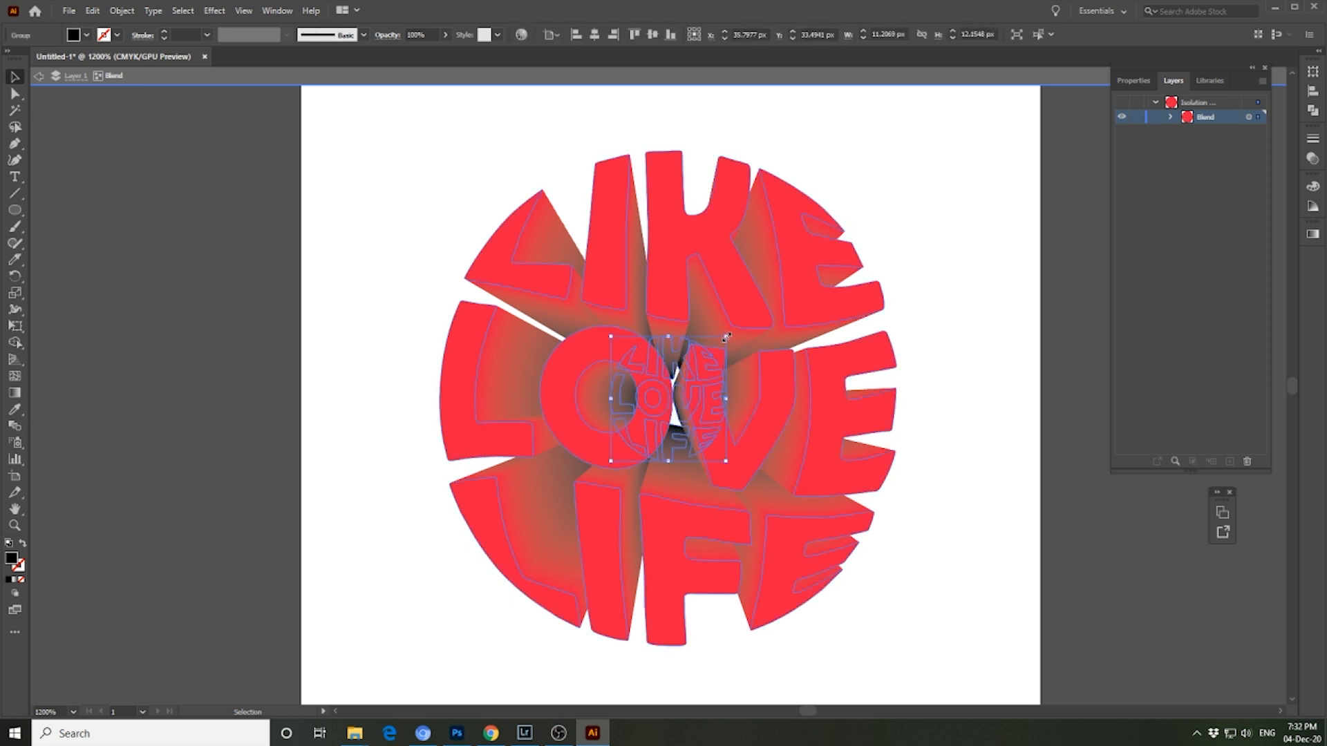
left_click_drag(727, 337, 788, 267)
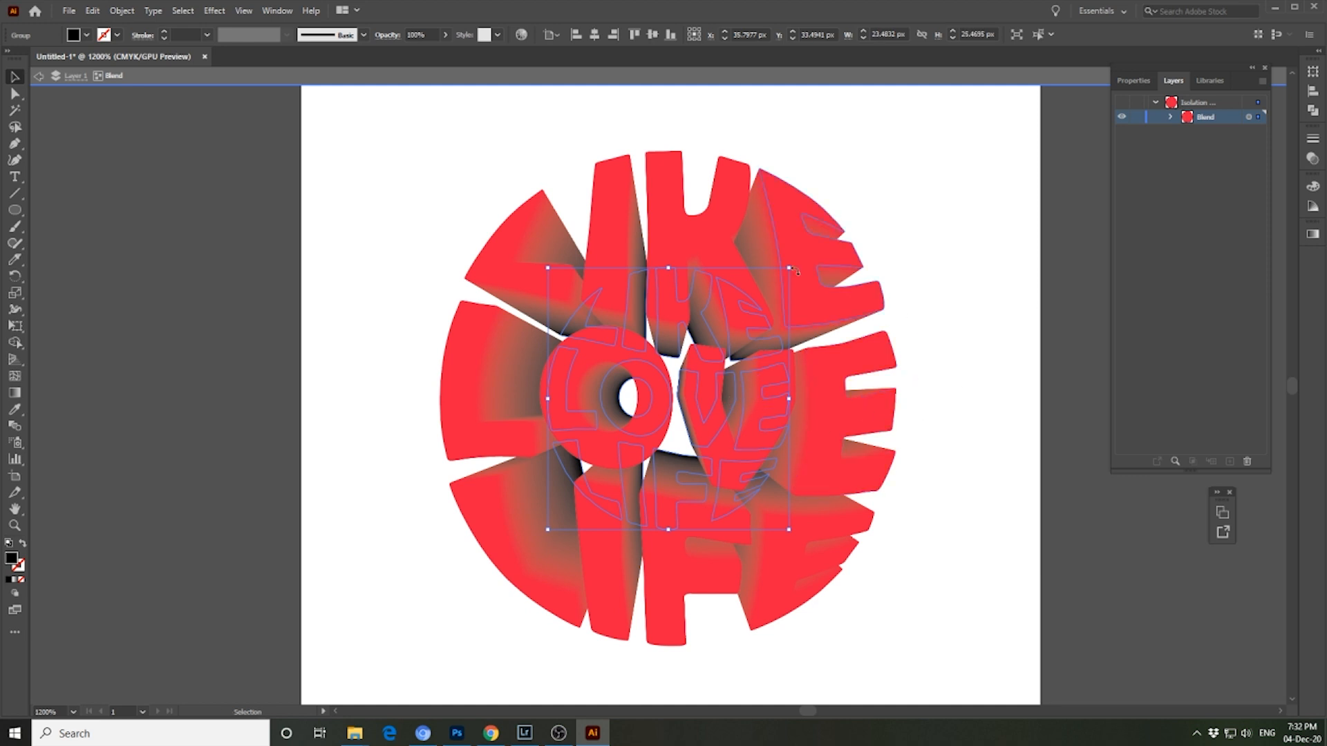
left_click_drag(791, 268, 835, 236)
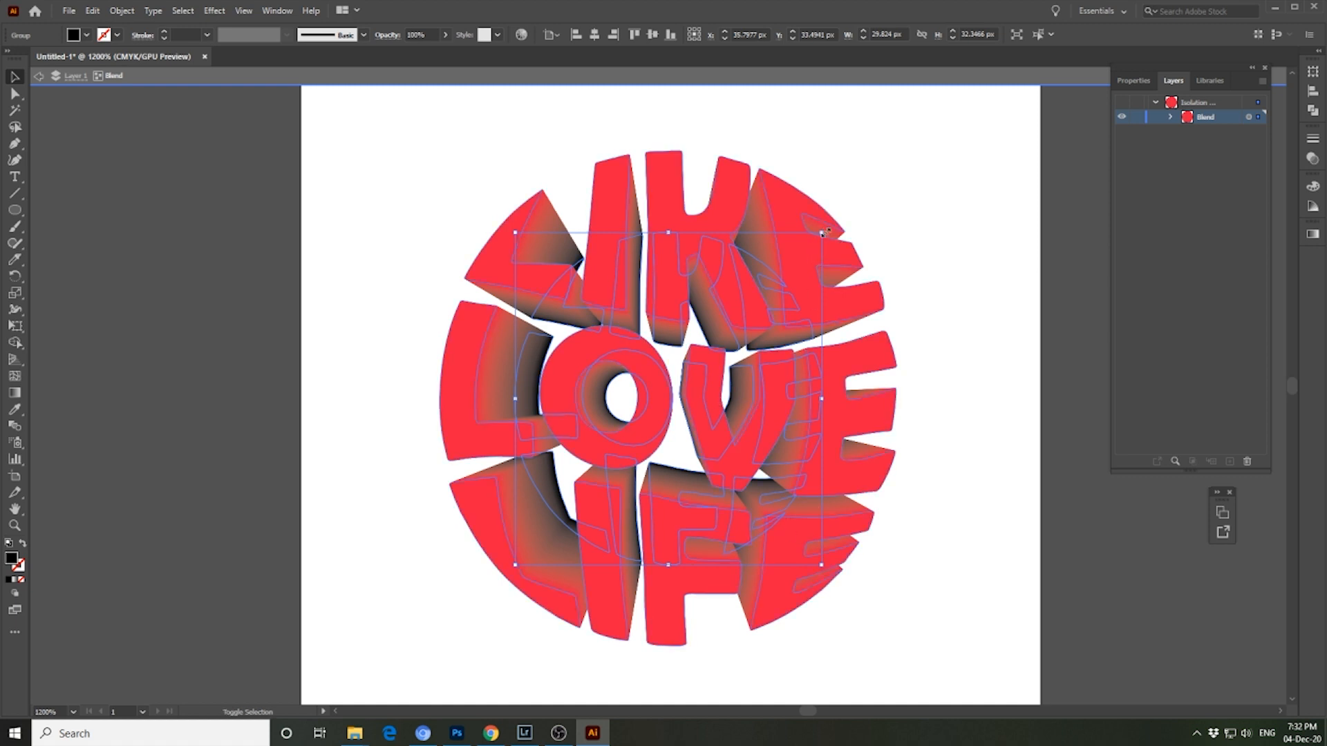
- Shrink the blend's inner lettering to about 12 × 13 px and leave isolation mode
left_click_drag(821, 233, 747, 334)
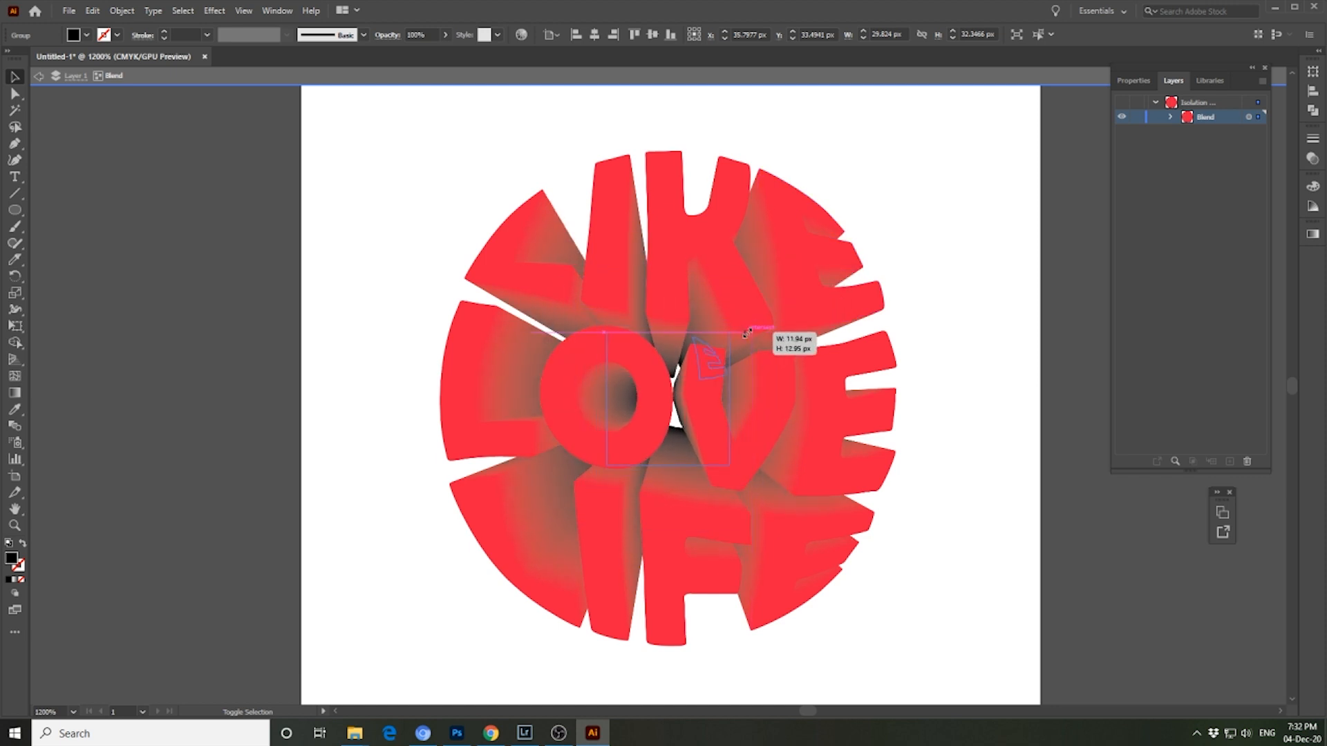
mouse_move(745, 335)
left_mouse_down()
mouse_move(785, 308)
mouse_move(755, 348)
left_mouse_up()
left_click(364, 175)
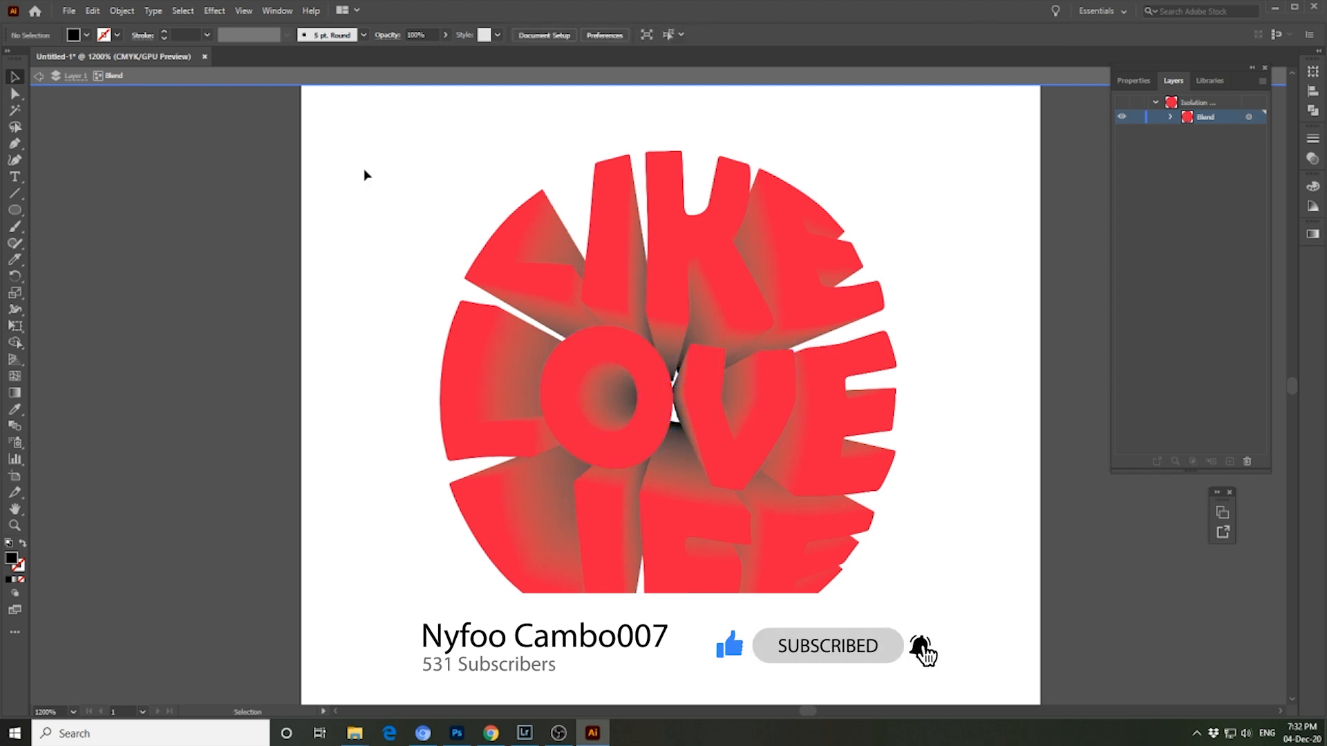
key("Escape")
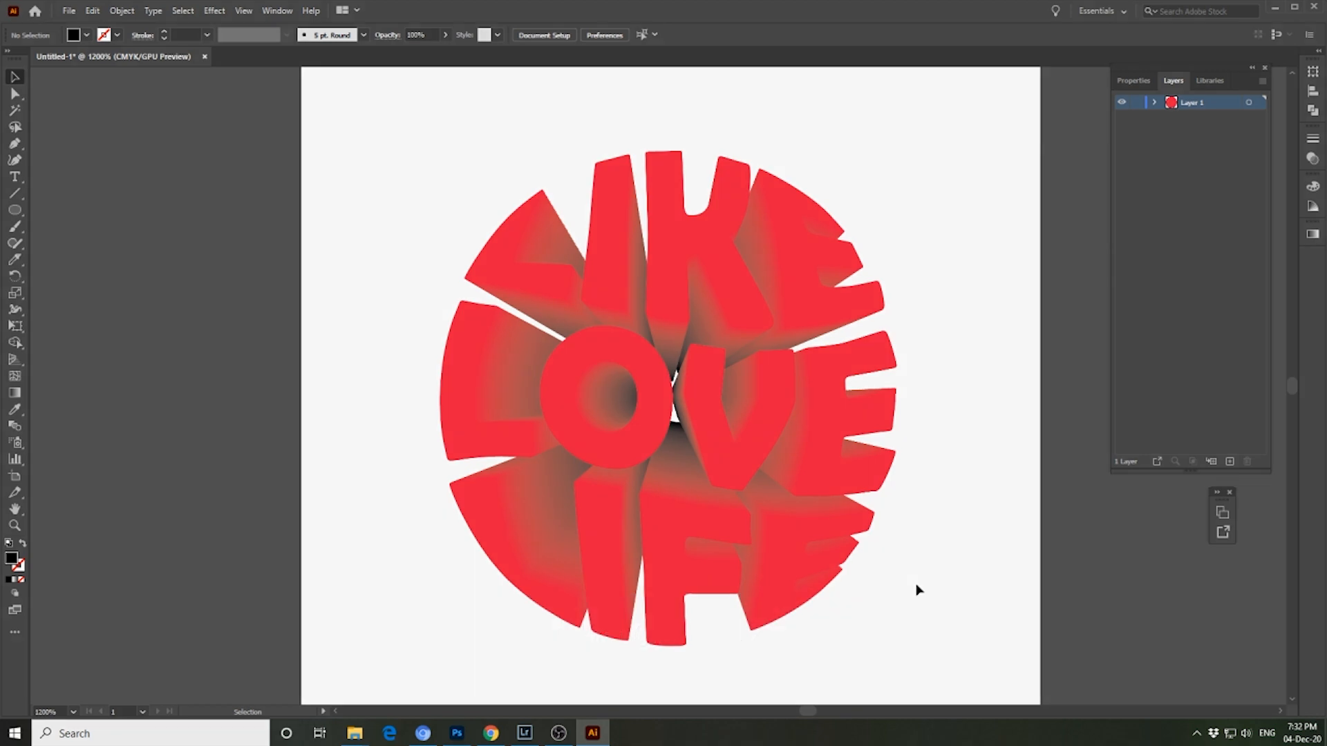